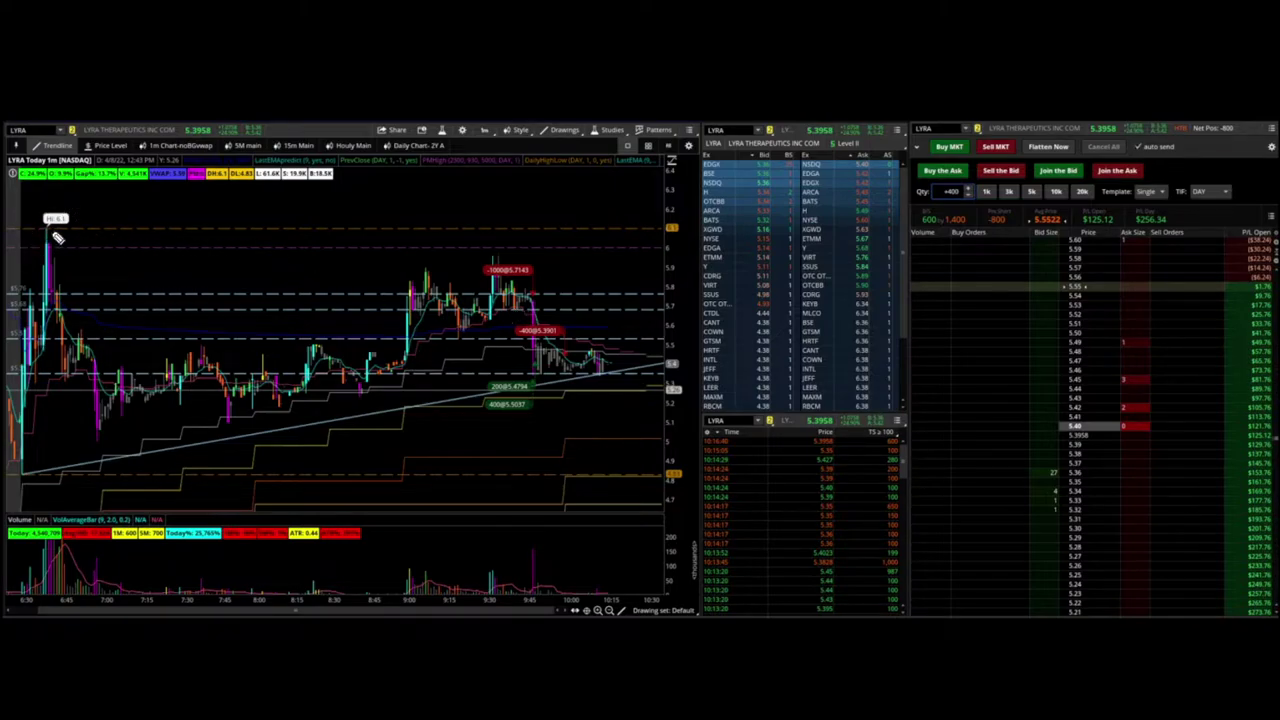
# - Annotate the LYRA chart's price spike, both peaks, their volume spikes and the support level
pyautogui.moveTo(403, 269); pyautogui.dragTo(436, 267)
pyautogui.moveTo(175, 337); pyautogui.dragTo(640, 342)
pyautogui.moveTo(414, 270)
pyautogui.mouseDown()
pyautogui.moveTo(540, 269)
pyautogui.moveTo(432, 285)
pyautogui.mouseUp()
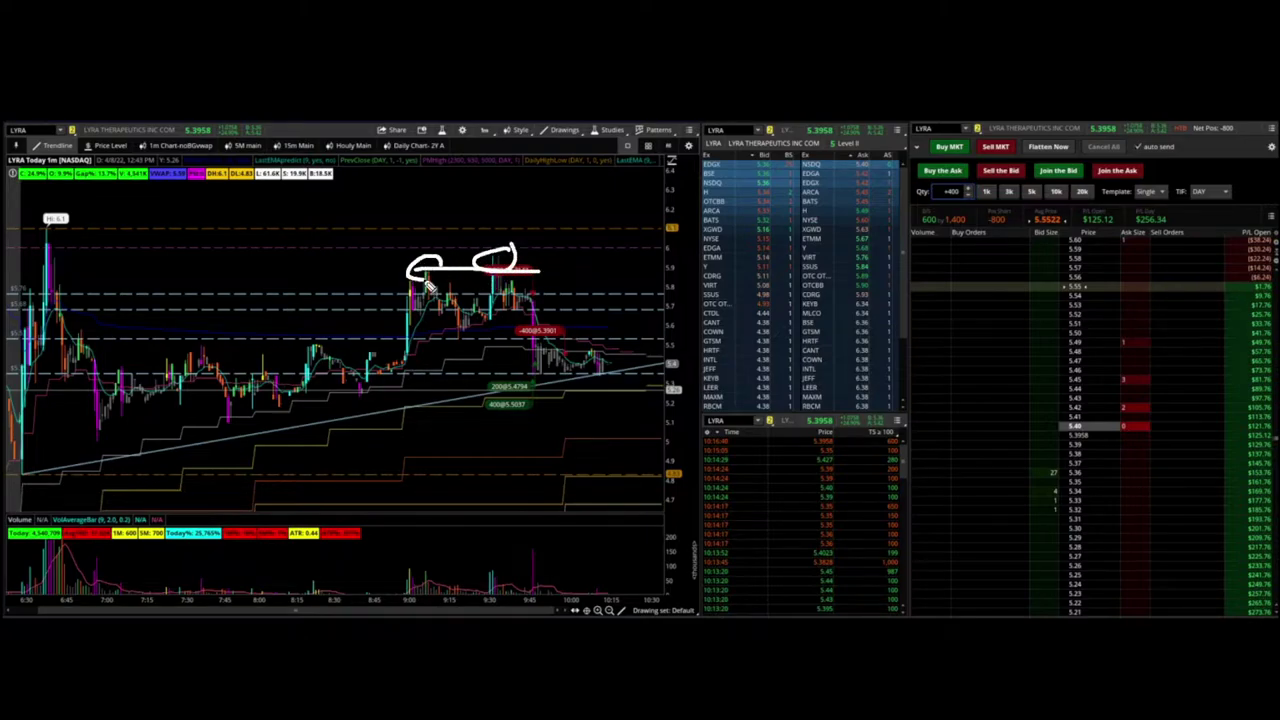
pyautogui.moveTo(516, 258); pyautogui.dragTo(500, 271)
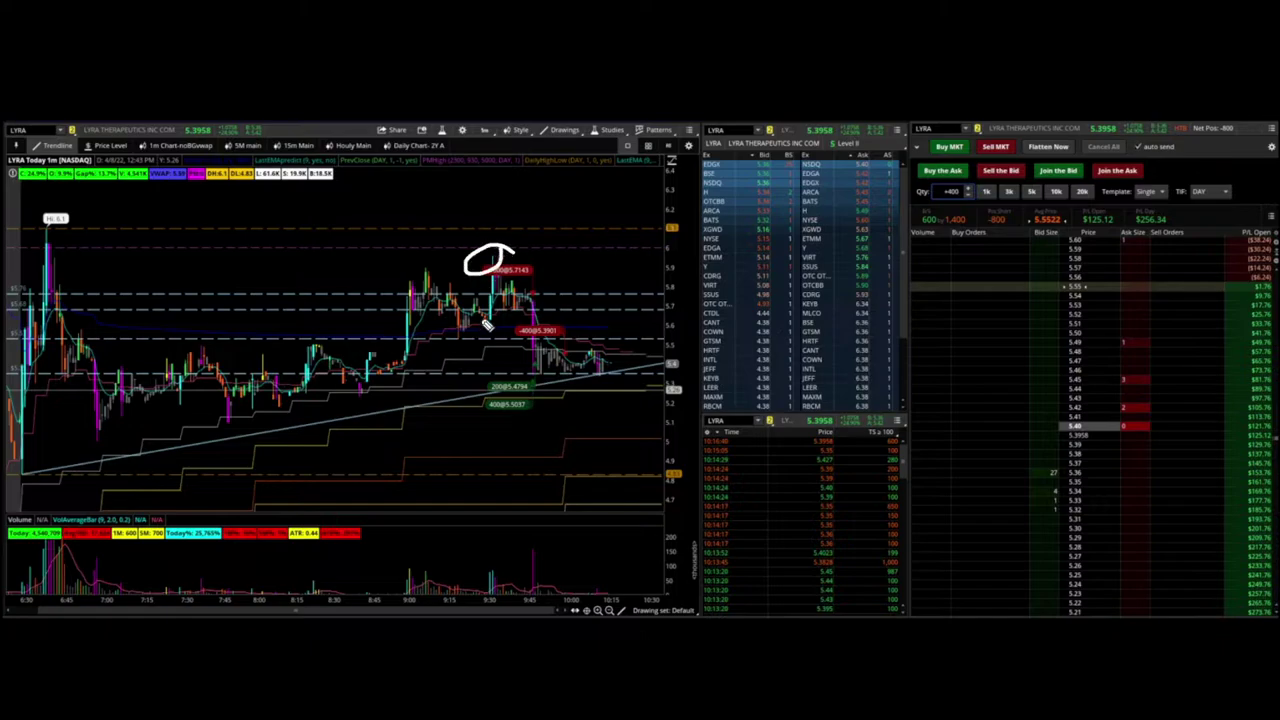
pyautogui.moveTo(487, 327); pyautogui.dragTo(505, 270)
pyautogui.moveTo(503, 560); pyautogui.dragTo(490, 596)
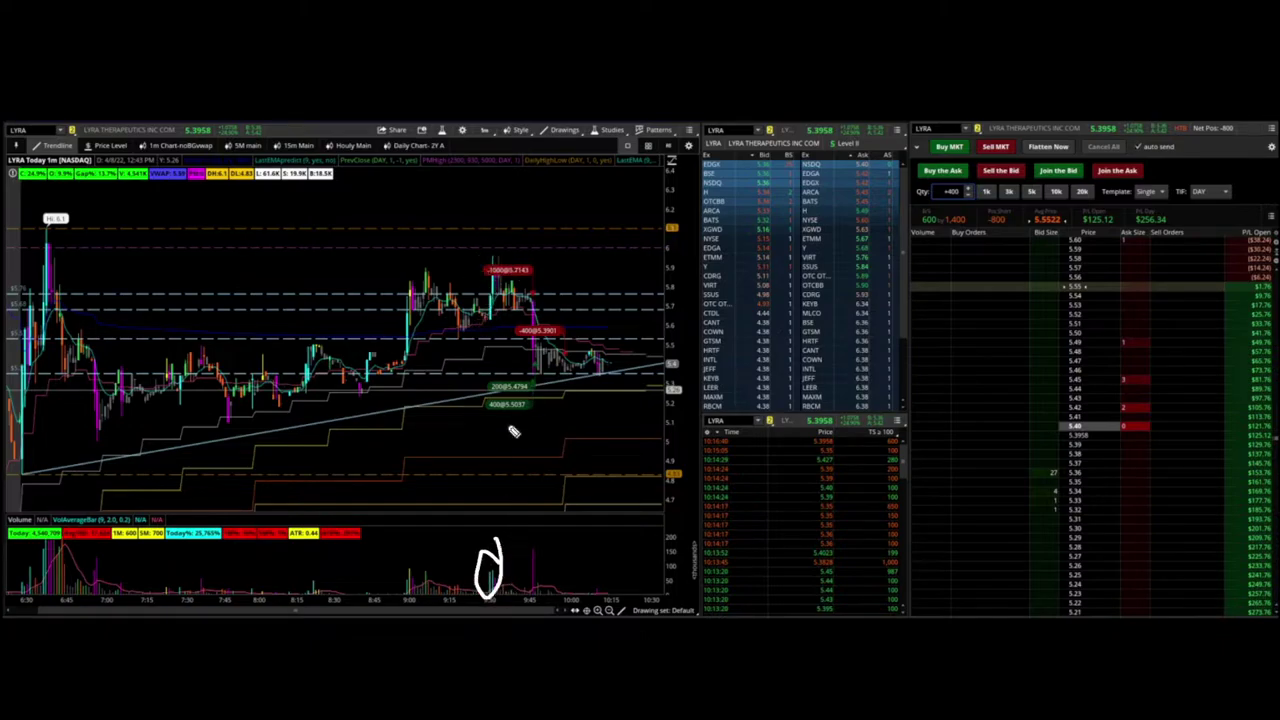
pyautogui.moveTo(418, 322); pyautogui.dragTo(592, 318)
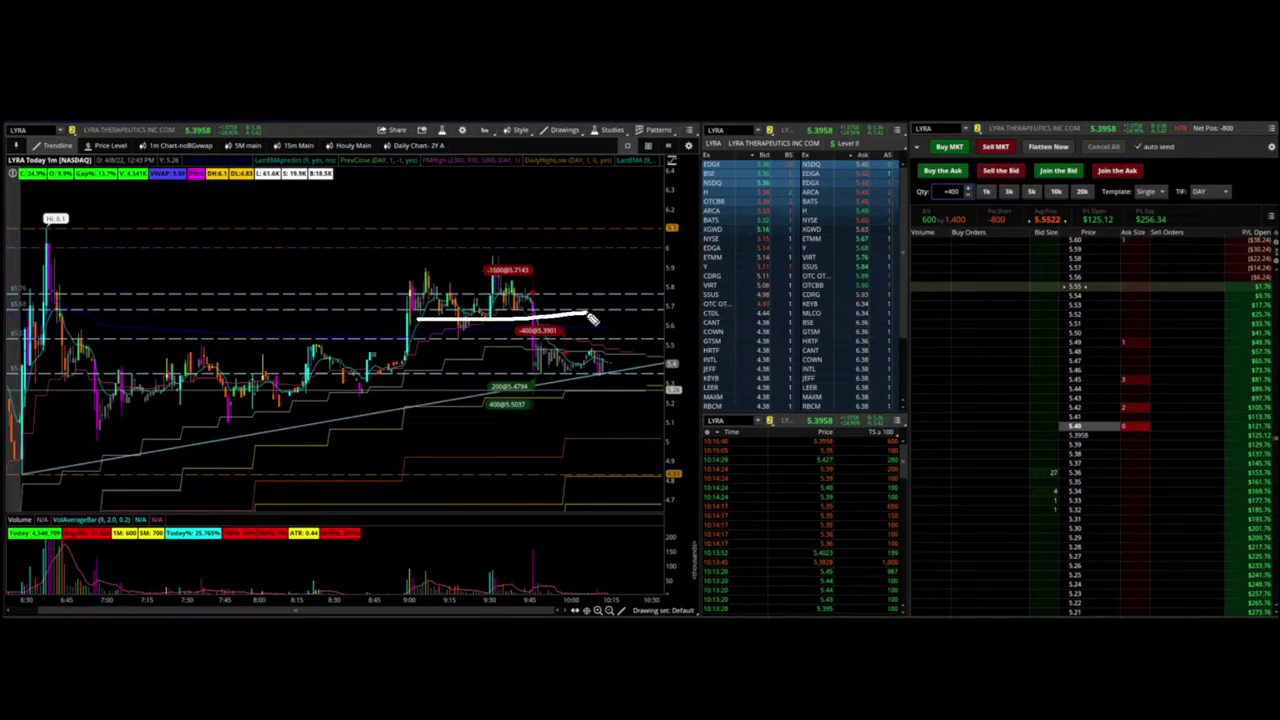
# - Sketch the support line, the climb and drop around the peaks, the 6.1 spike and double top
pyautogui.moveTo(437, 312); pyautogui.dragTo(558, 307)
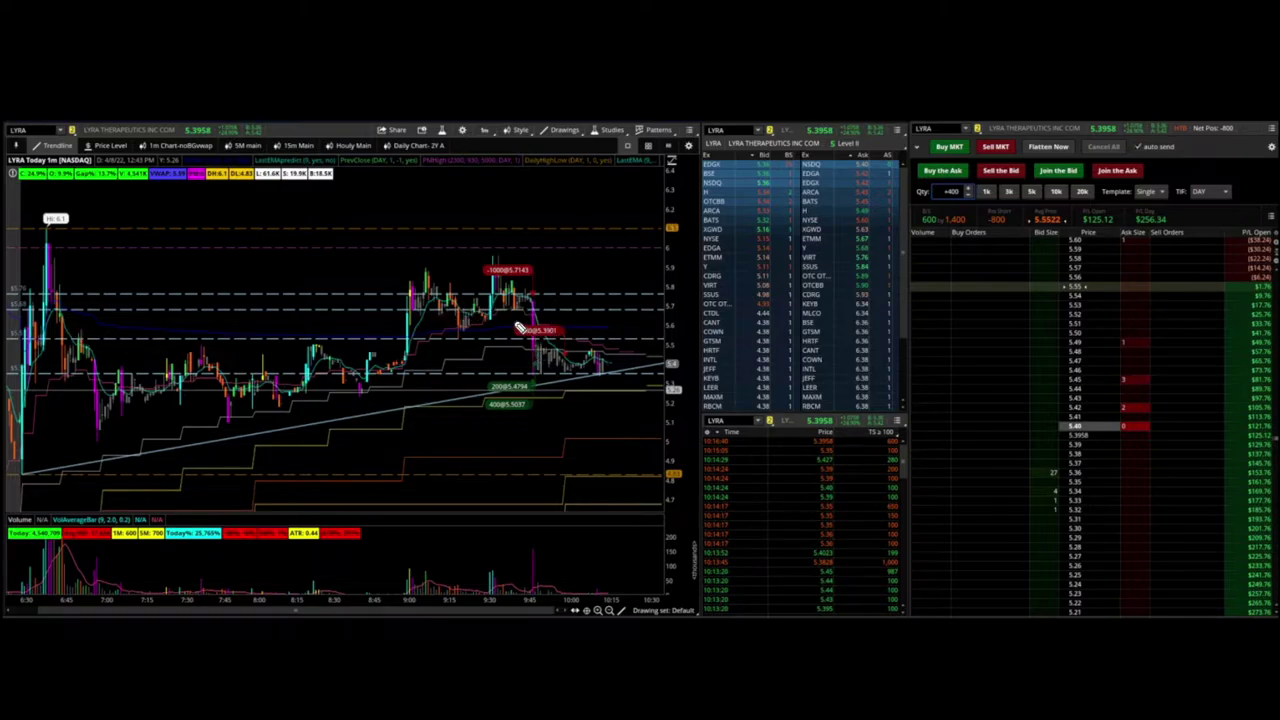
pyautogui.moveTo(456, 270)
pyautogui.mouseDown()
pyautogui.moveTo(432, 272)
pyautogui.moveTo(523, 271)
pyautogui.mouseUp()
pyautogui.moveTo(425, 340)
pyautogui.mouseDown()
pyautogui.moveTo(503, 264)
pyautogui.moveTo(500, 305)
pyautogui.mouseUp()
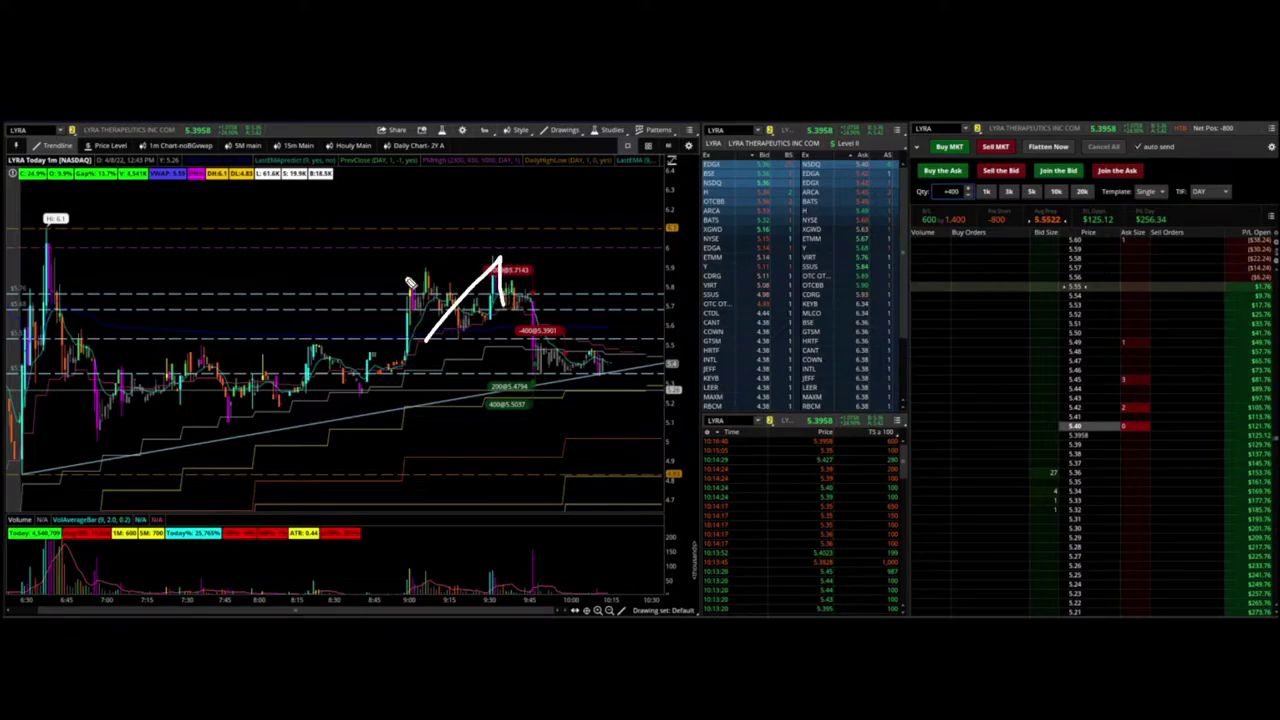
pyautogui.moveTo(404, 272); pyautogui.dragTo(428, 277)
pyautogui.moveTo(37, 230)
pyautogui.mouseDown()
pyautogui.moveTo(166, 206)
pyautogui.moveTo(197, 238)
pyautogui.moveTo(215, 212)
pyautogui.moveTo(240, 248)
pyautogui.mouseUp()
pyautogui.moveTo(155, 238); pyautogui.dragTo(262, 232)
# - Clear the annotations, then redraw the short level, consolidation level and expected path lower
pyautogui.press('e')
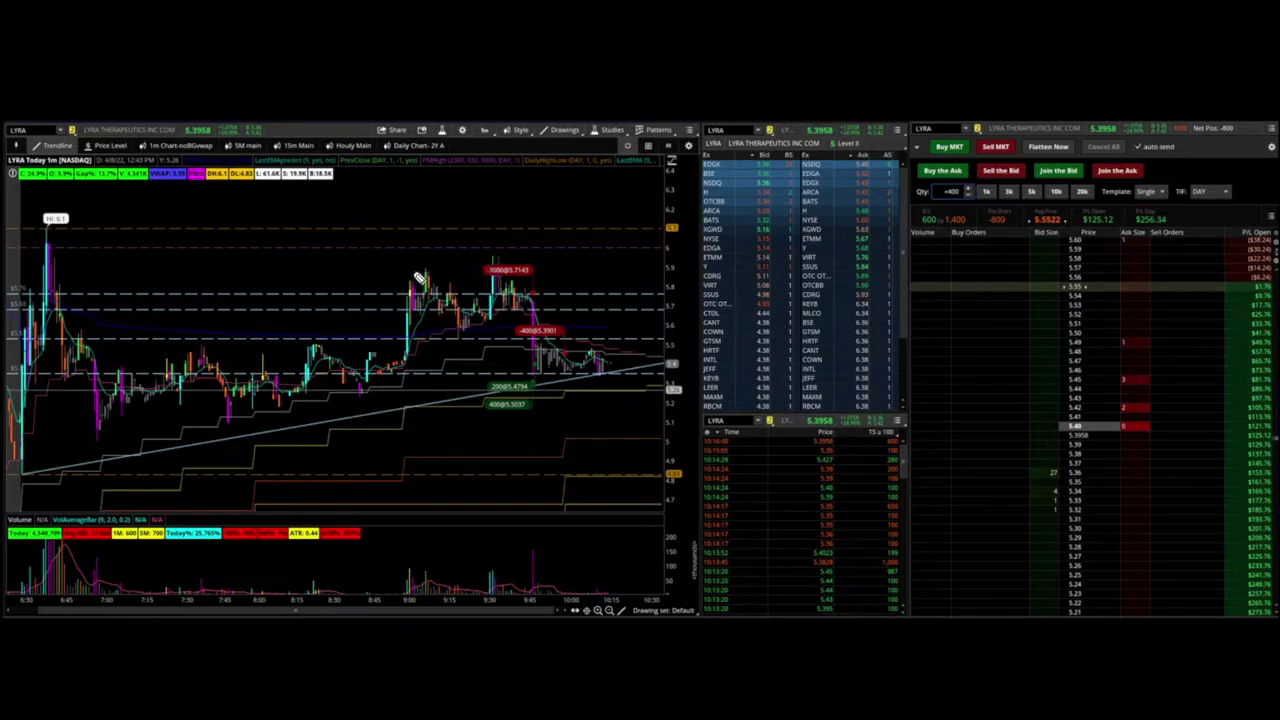
pyautogui.moveTo(410, 273); pyautogui.dragTo(442, 272)
pyautogui.moveTo(457, 326)
pyautogui.mouseDown()
pyautogui.moveTo(497, 262)
pyautogui.moveTo(506, 312)
pyautogui.moveTo(520, 285)
pyautogui.moveTo(533, 304)
pyautogui.mouseUp()
pyautogui.moveTo(406, 312); pyautogui.dragTo(598, 312)
pyautogui.moveTo(591, 252)
pyautogui.mouseDown()
pyautogui.moveTo(537, 300)
pyautogui.moveTo(535, 274)
pyautogui.moveTo(540, 292)
pyautogui.moveTo(508, 314)
pyautogui.moveTo(540, 296)
pyautogui.moveTo(535, 382)
pyautogui.moveTo(540, 360)
pyautogui.mouseUp()
pyautogui.moveTo(538, 362); pyautogui.dragTo(614, 378)
pyautogui.moveTo(533, 297)
pyautogui.mouseDown()
pyautogui.moveTo(540, 362)
pyautogui.moveTo(617, 358)
pyautogui.mouseUp()
pyautogui.moveTo(540, 385); pyautogui.dragTo(628, 374)
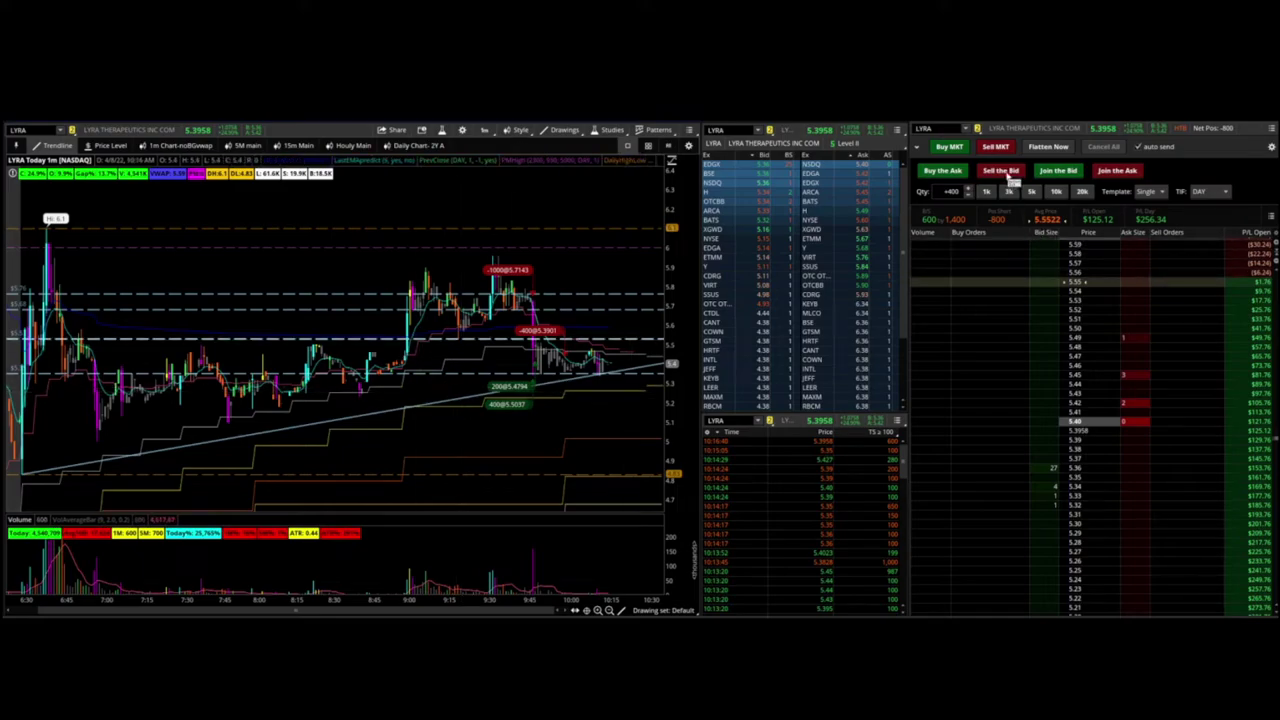
# - Short 400 more LYRA shares at the bid, circling the peak, Level II and trendline
pyautogui.click(1011, 173)
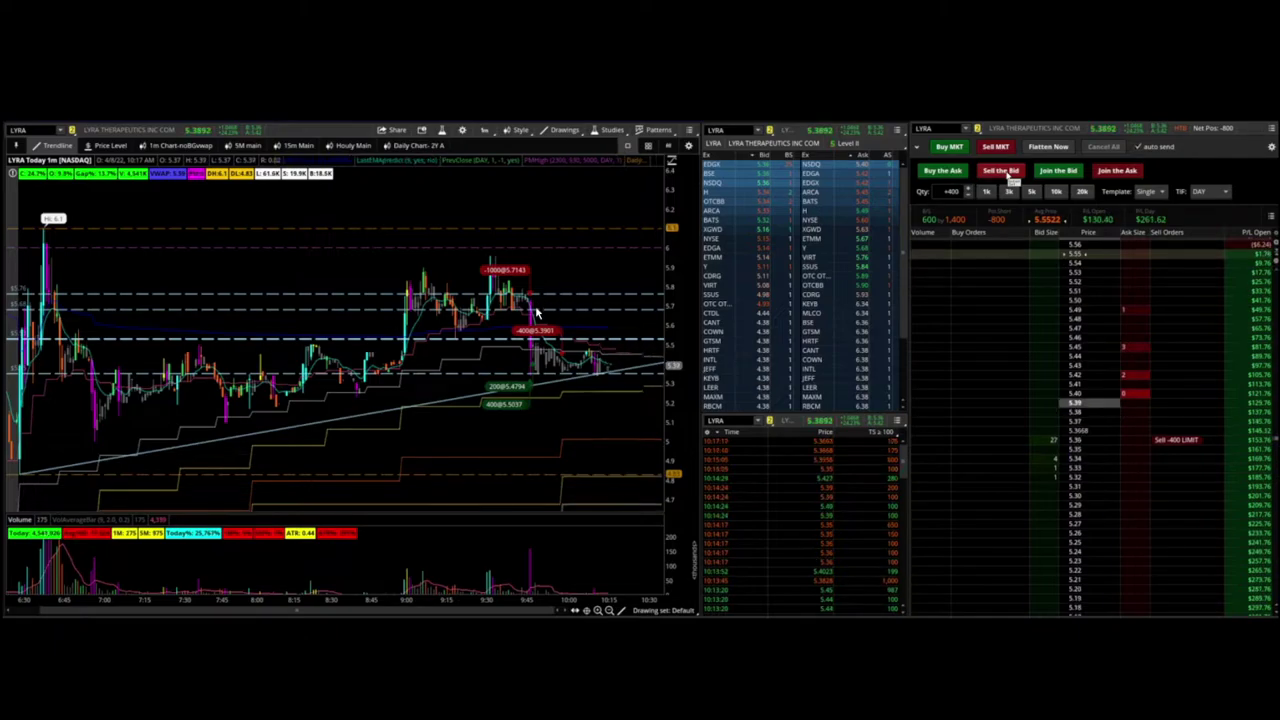
pyautogui.moveTo(505, 268); pyautogui.dragTo(470, 285)
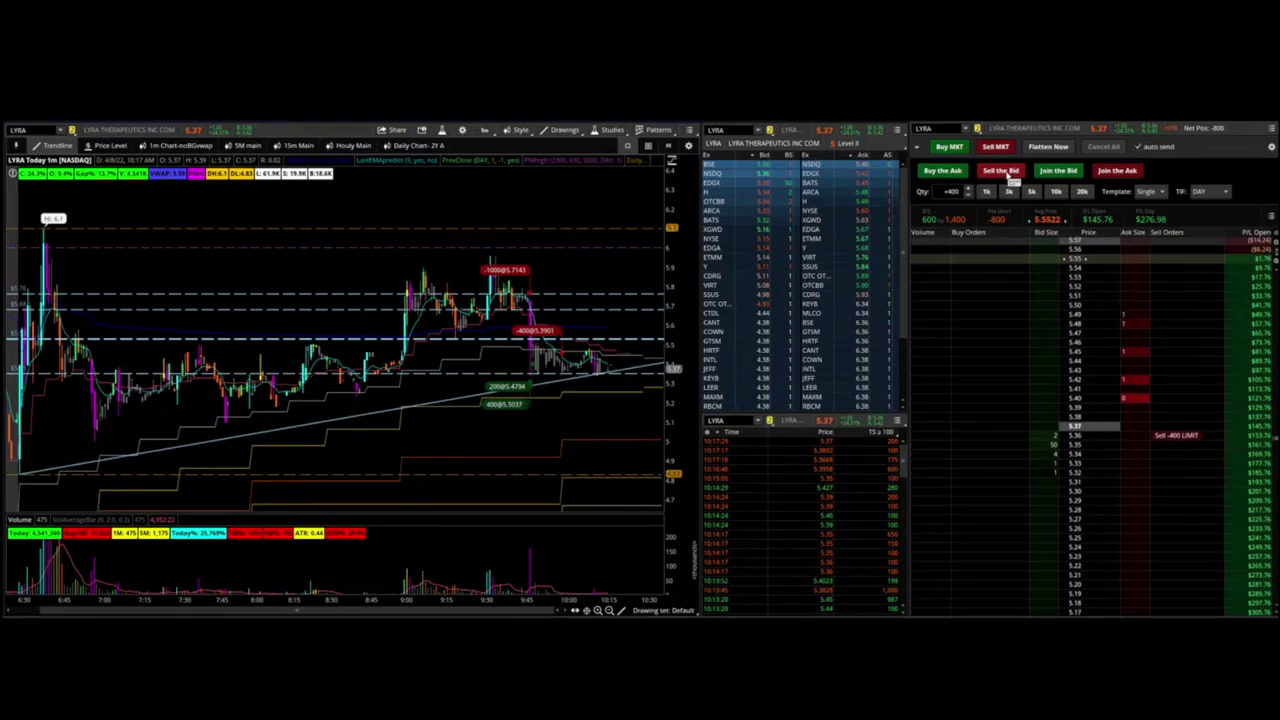
pyautogui.moveTo(912, 166); pyautogui.dragTo(900, 160)
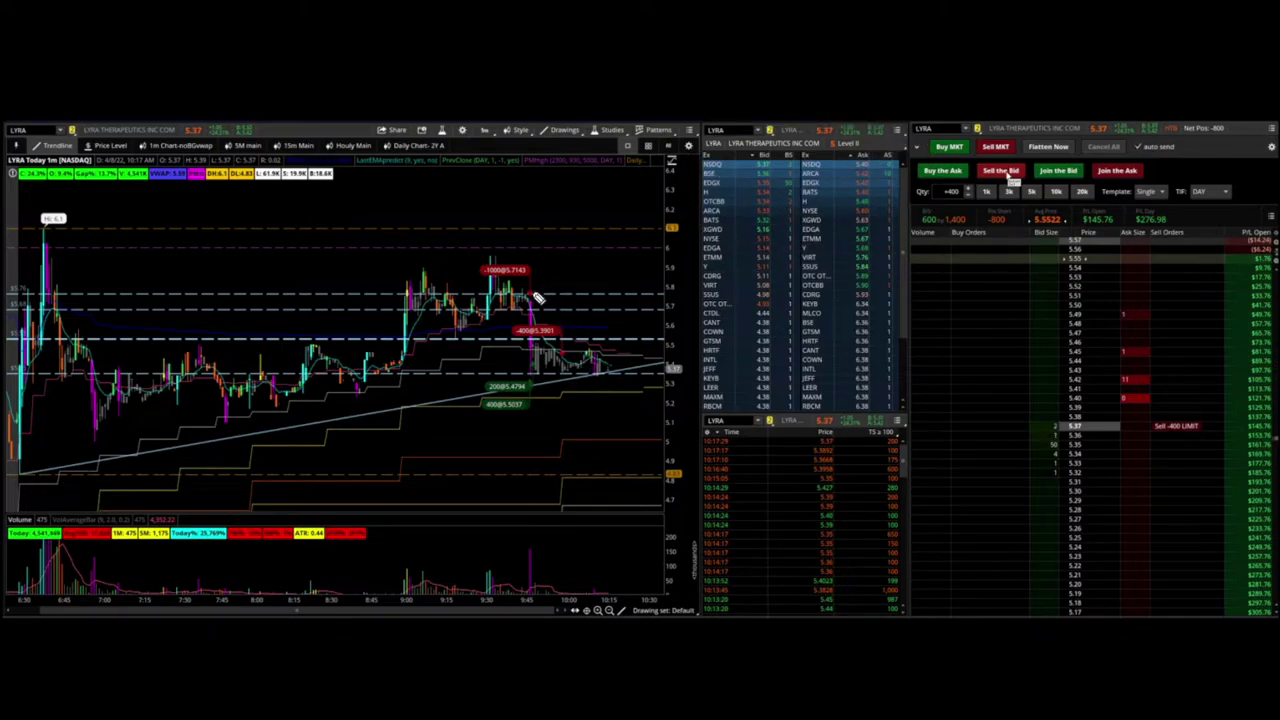
pyautogui.moveTo(535, 298); pyautogui.dragTo(495, 298)
pyautogui.moveTo(540, 385); pyautogui.dragTo(555, 380)
pyautogui.moveTo(530, 305)
pyautogui.mouseDown()
pyautogui.moveTo(528, 375)
pyautogui.moveTo(560, 350)
pyautogui.moveTo(575, 360)
pyautogui.mouseUp()
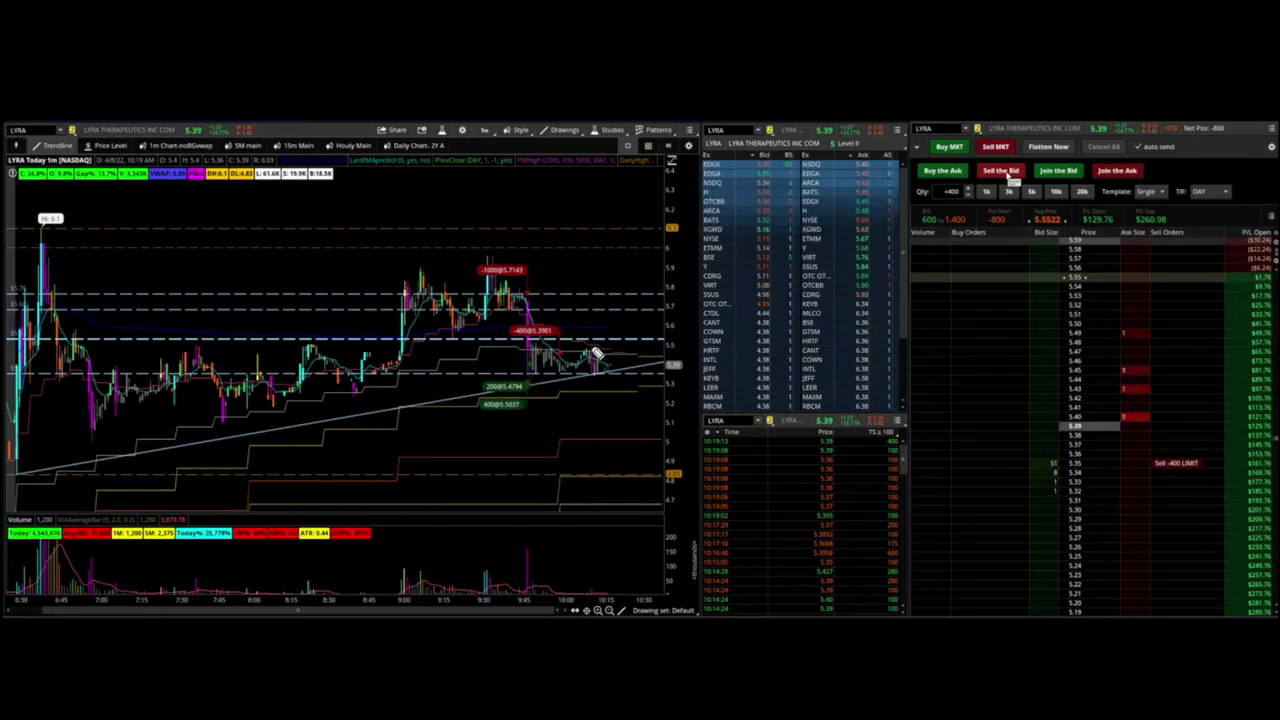
# - Re-send the 400-share sell at the new bid and underline the recent price bars
pyautogui.click(1001, 171)
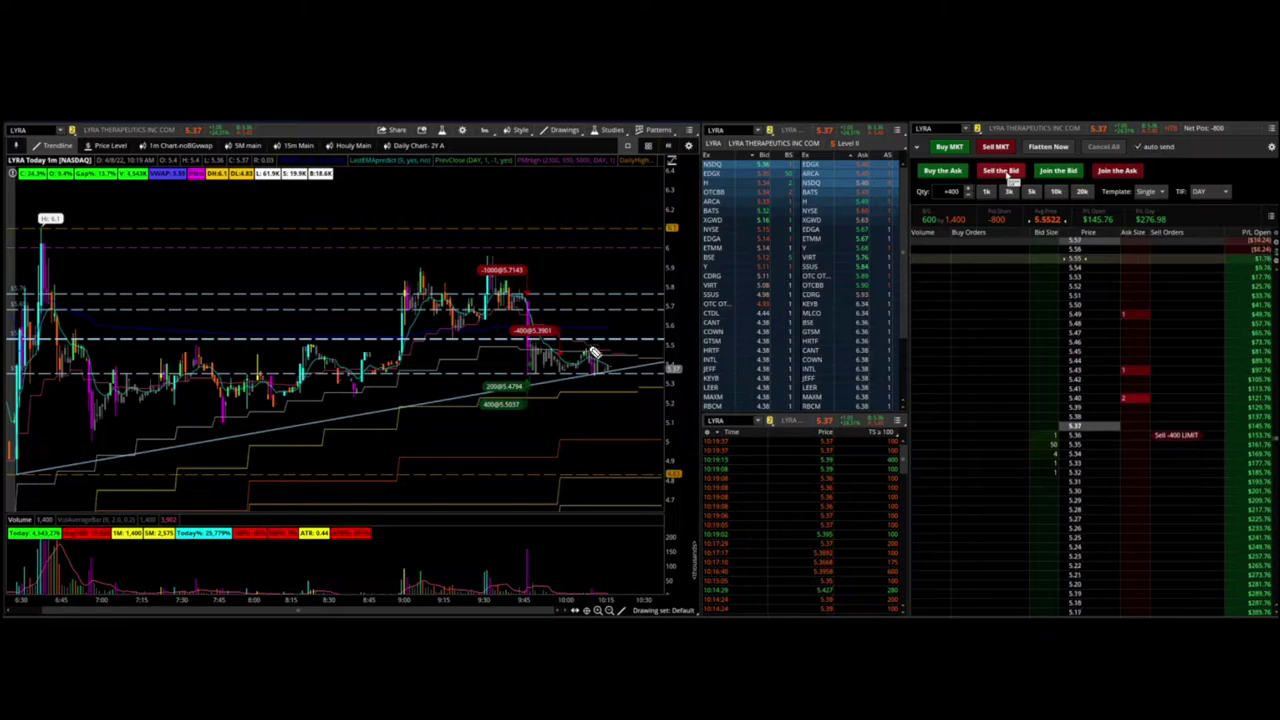
pyautogui.moveTo(528, 385); pyautogui.dragTo(594, 388)
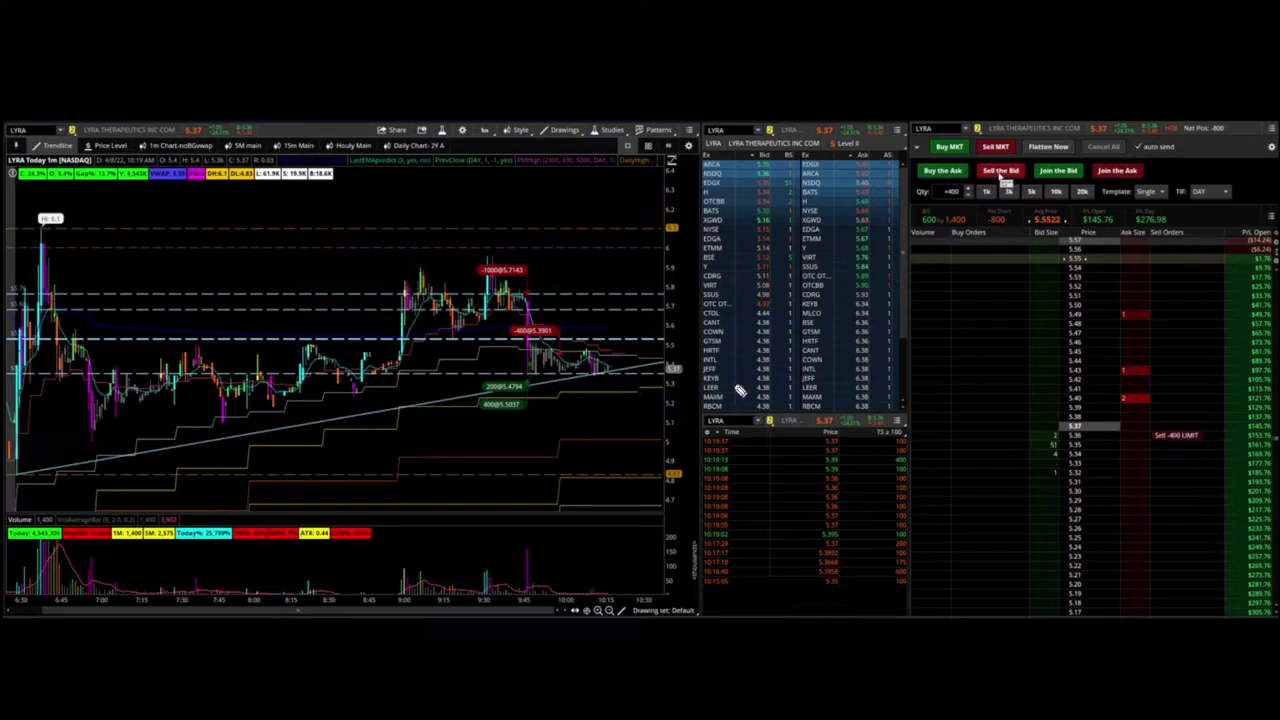
pyautogui.moveTo(980, 196)
pyautogui.mouseDown()
pyautogui.moveTo(1060, 188)
pyautogui.moveTo(1025, 205)
pyautogui.mouseUp()
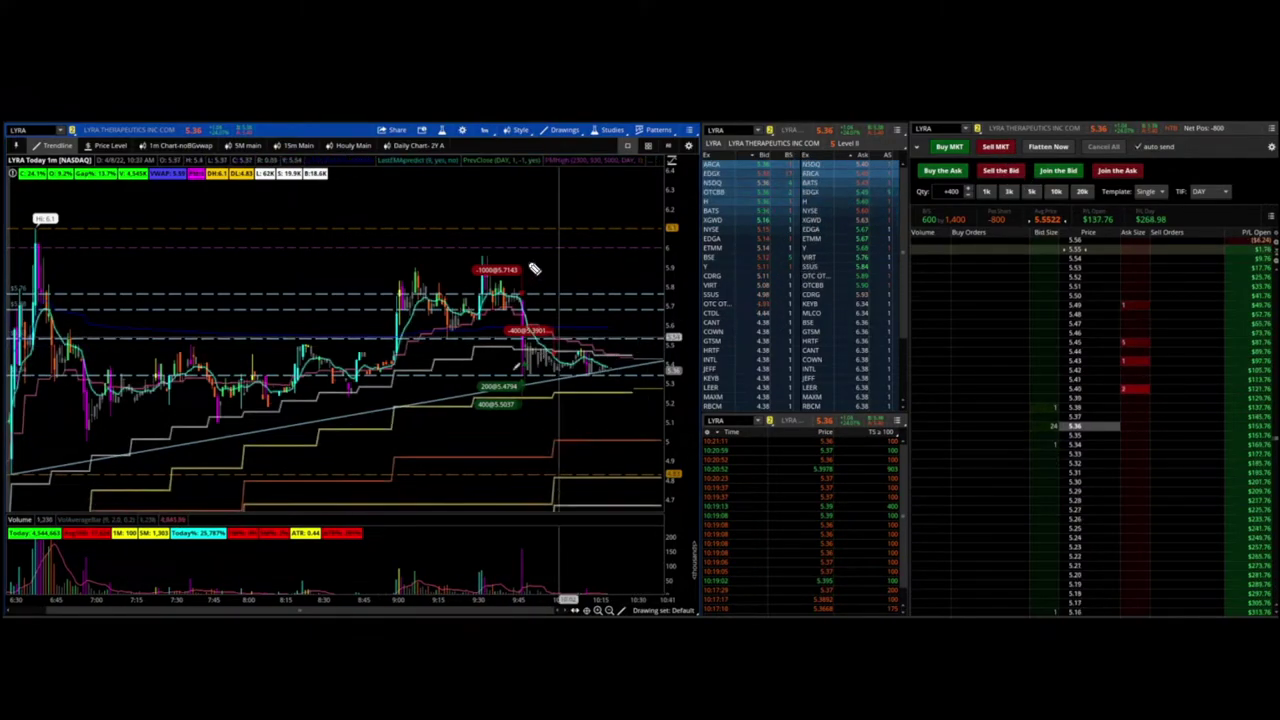
# - Cancel the unfilled sell and add 500-share shorts at the bid, reaching a 2,500-share short
pyautogui.moveTo(522, 295); pyautogui.dragTo(640, 380)
pyautogui.click(1015, 172)
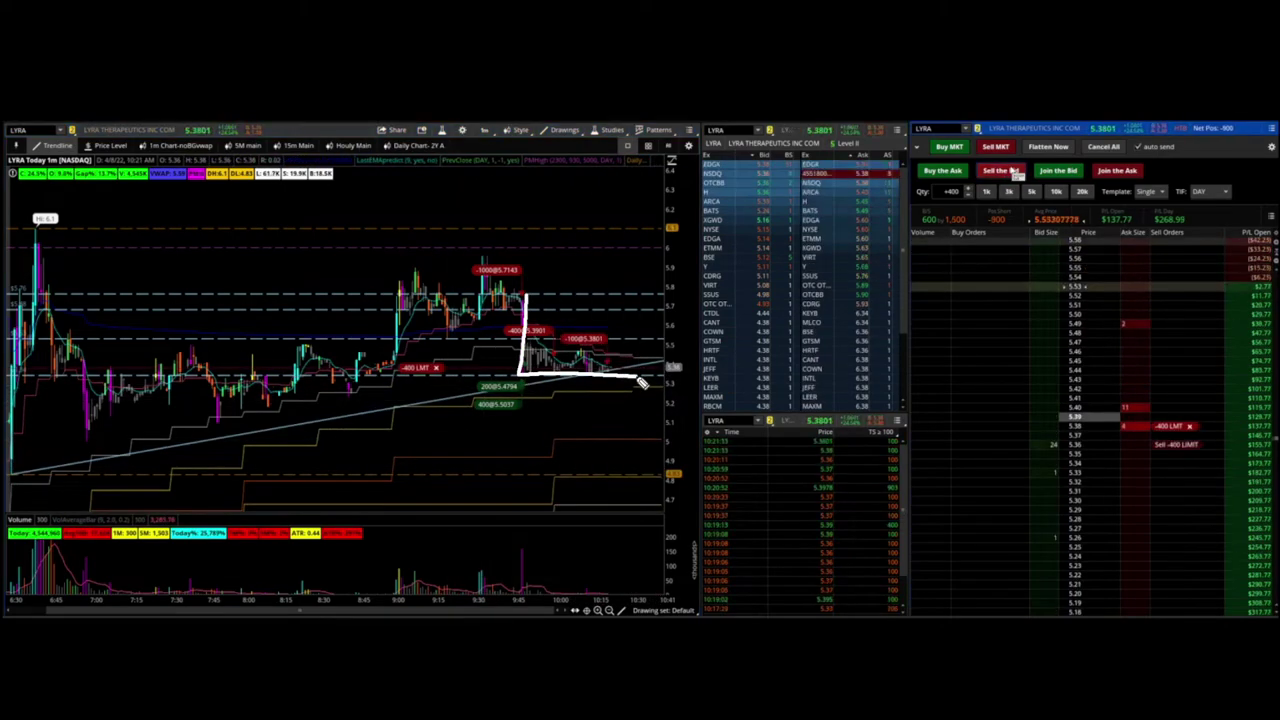
pyautogui.click(1103, 146)
pyautogui.moveTo(523, 337); pyautogui.dragTo(651, 374)
pyautogui.click(950, 191)
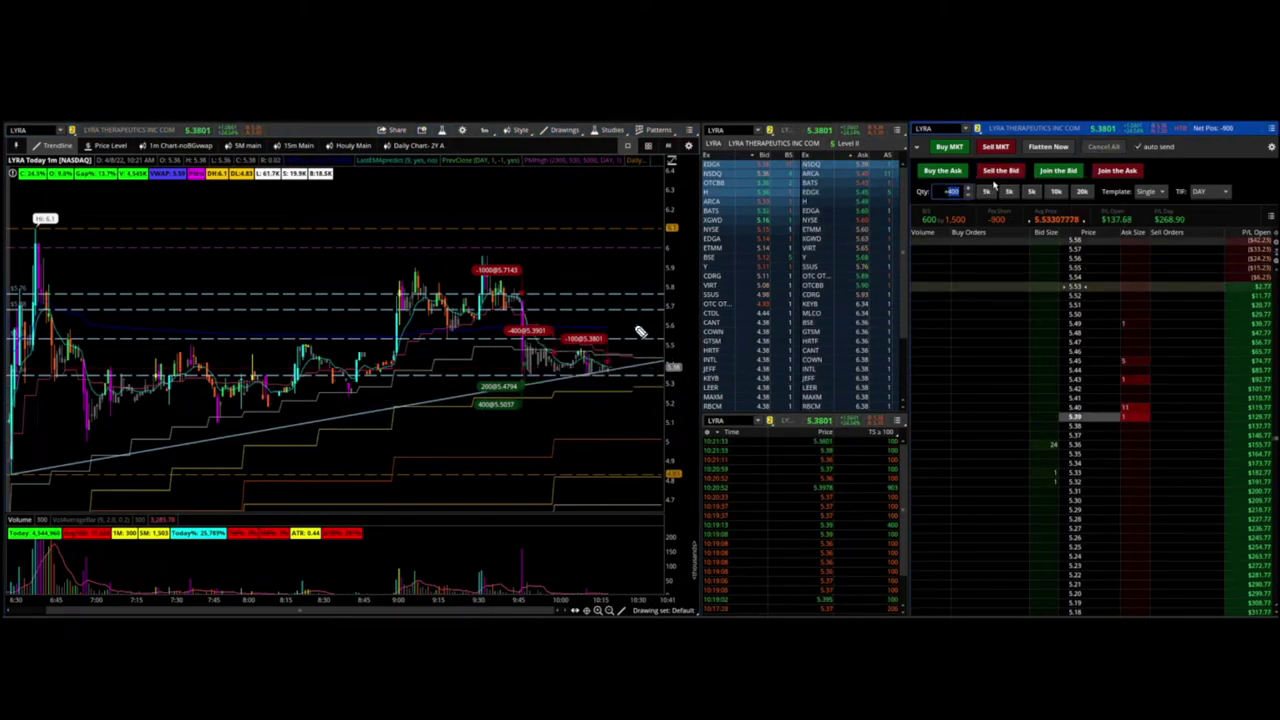
pyautogui.click(1000, 171)
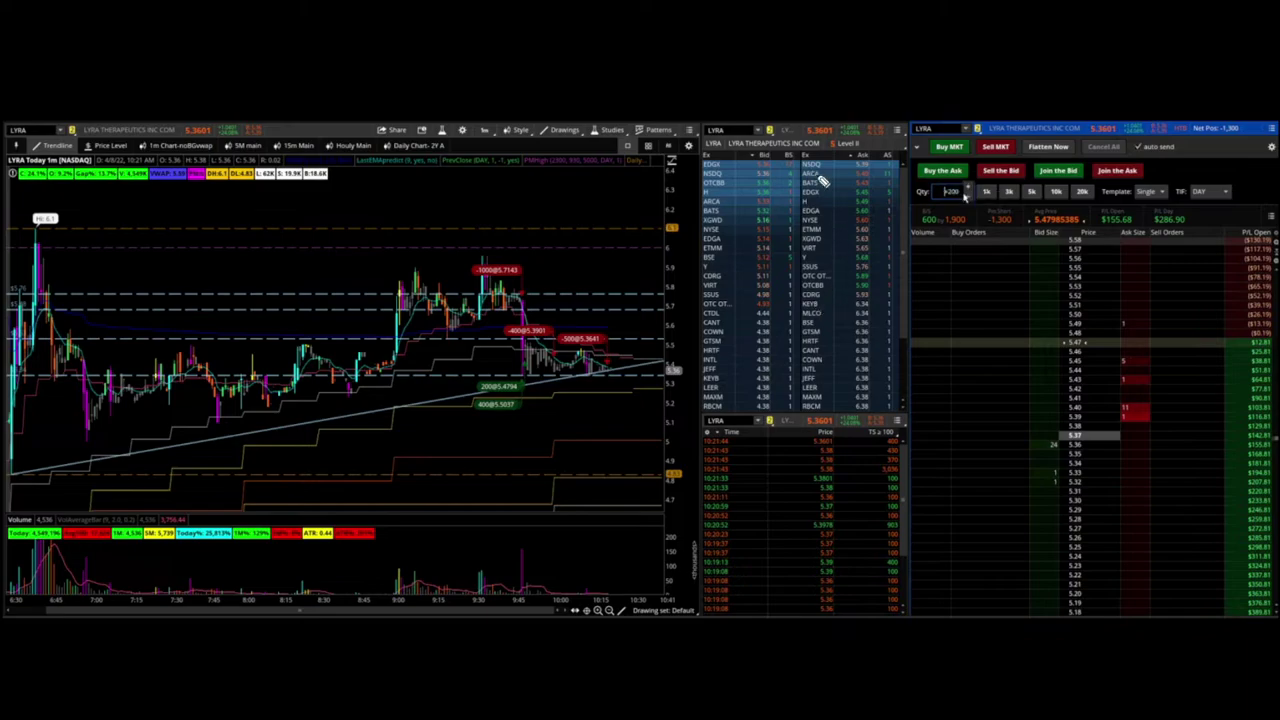
pyautogui.click(1000, 171)
pyautogui.click(1005, 172)
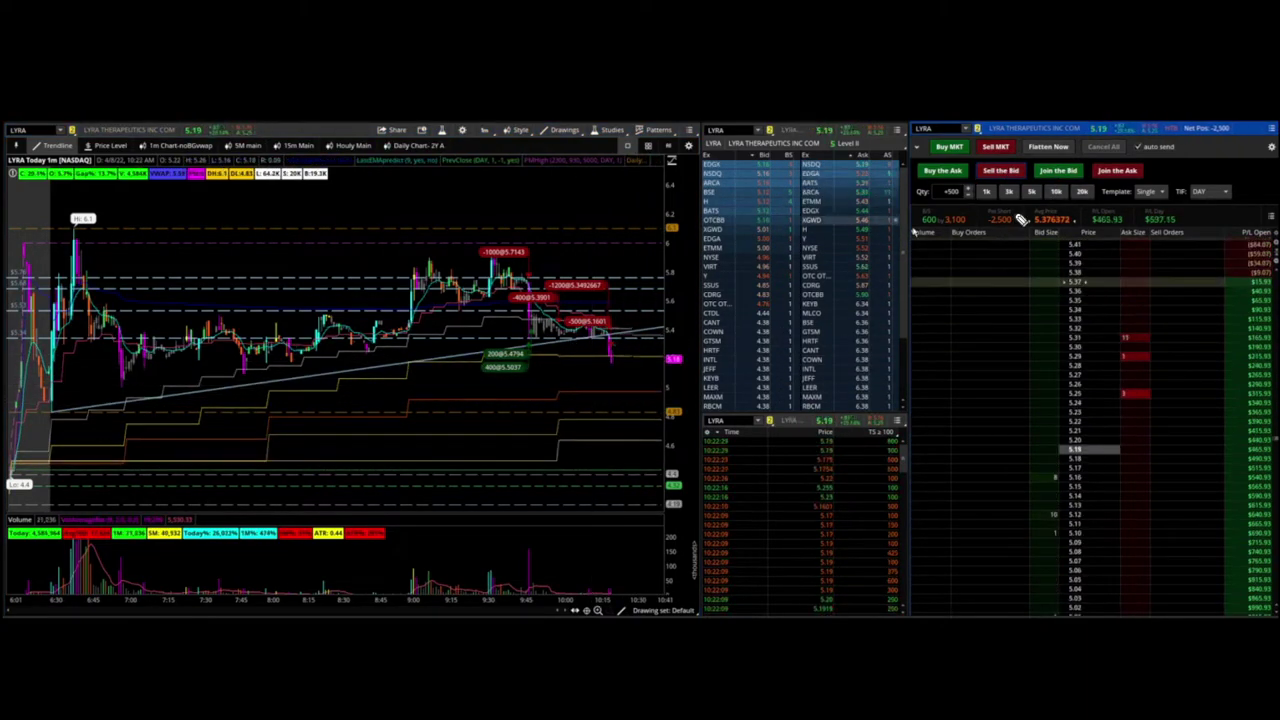
# - Start covering with 500-share buys near 5.24, marking support, the rising trendline and a possible bounce
pyautogui.click(942, 172)
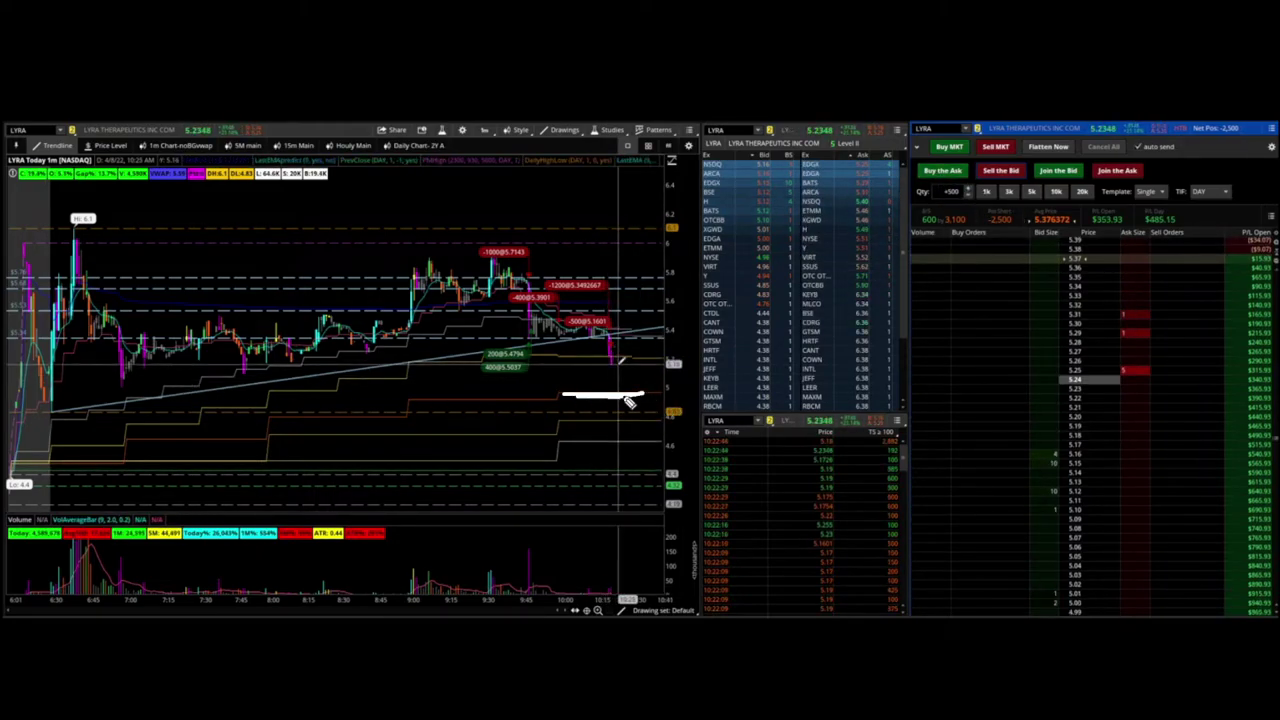
pyautogui.click(945, 172)
pyautogui.moveTo(553, 404); pyautogui.dragTo(675, 405)
pyautogui.click(955, 174)
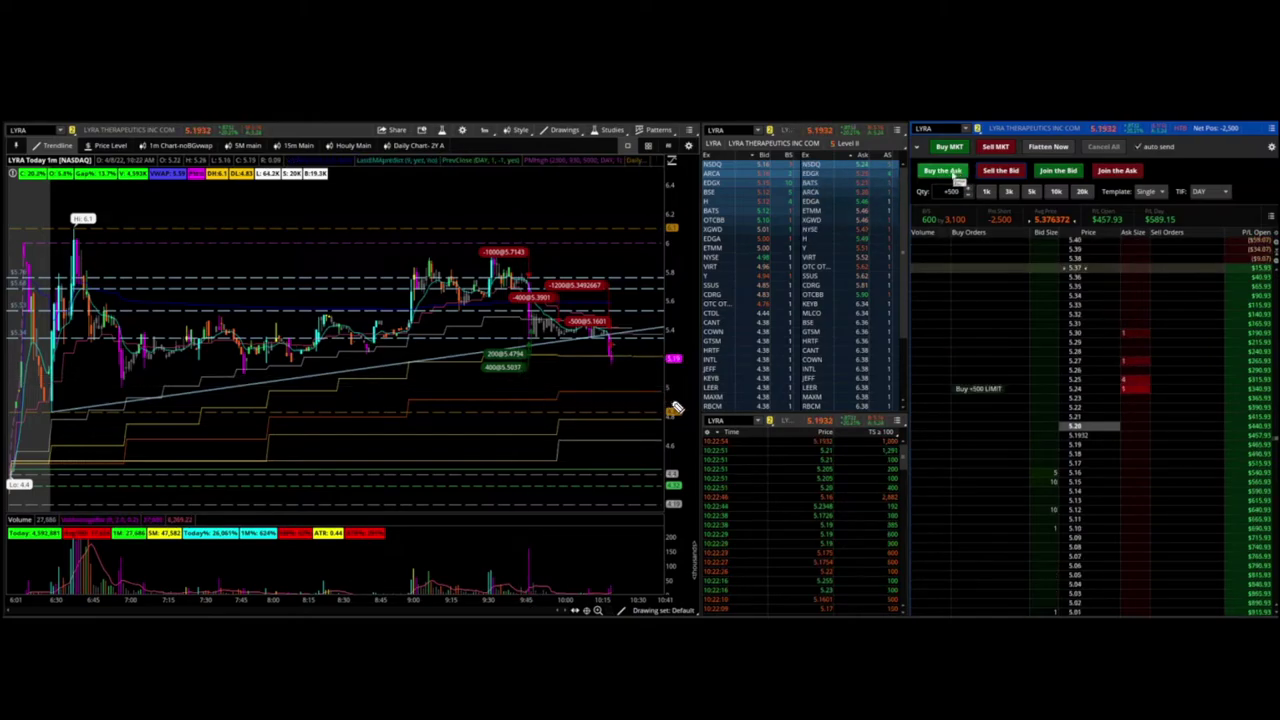
pyautogui.moveTo(942, 171)
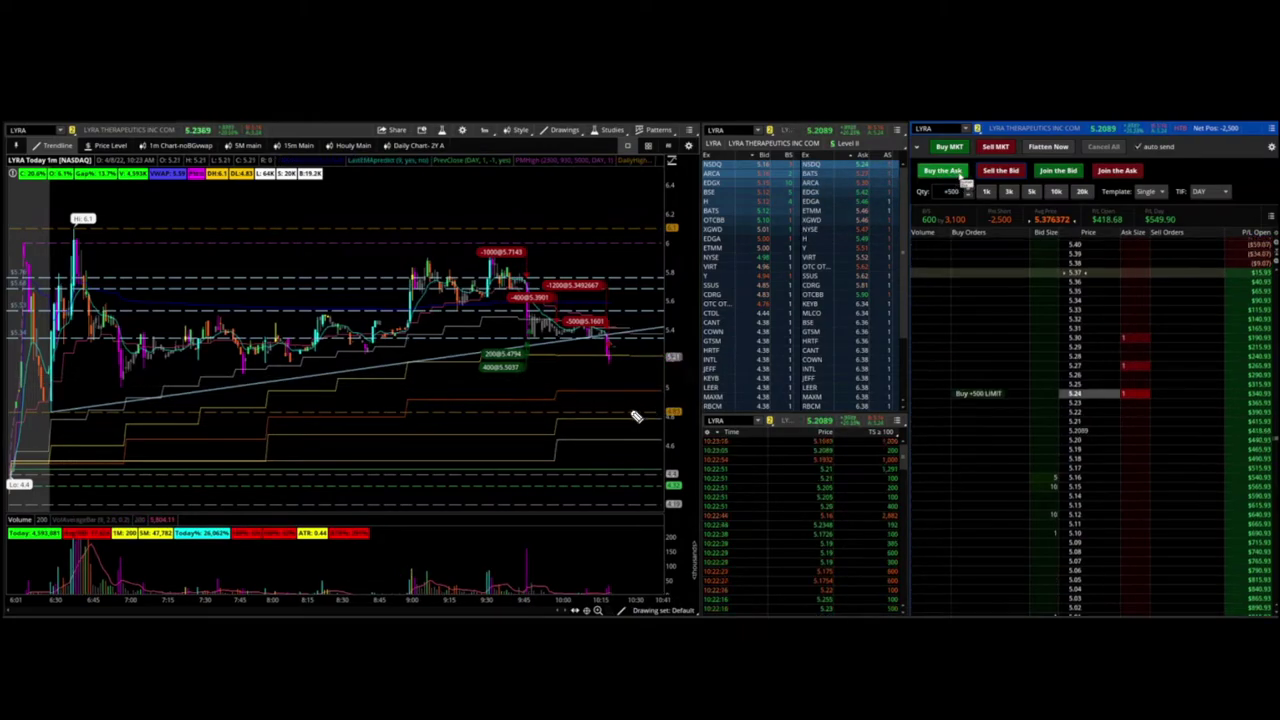
pyautogui.moveTo(55, 410); pyautogui.dragTo(697, 322)
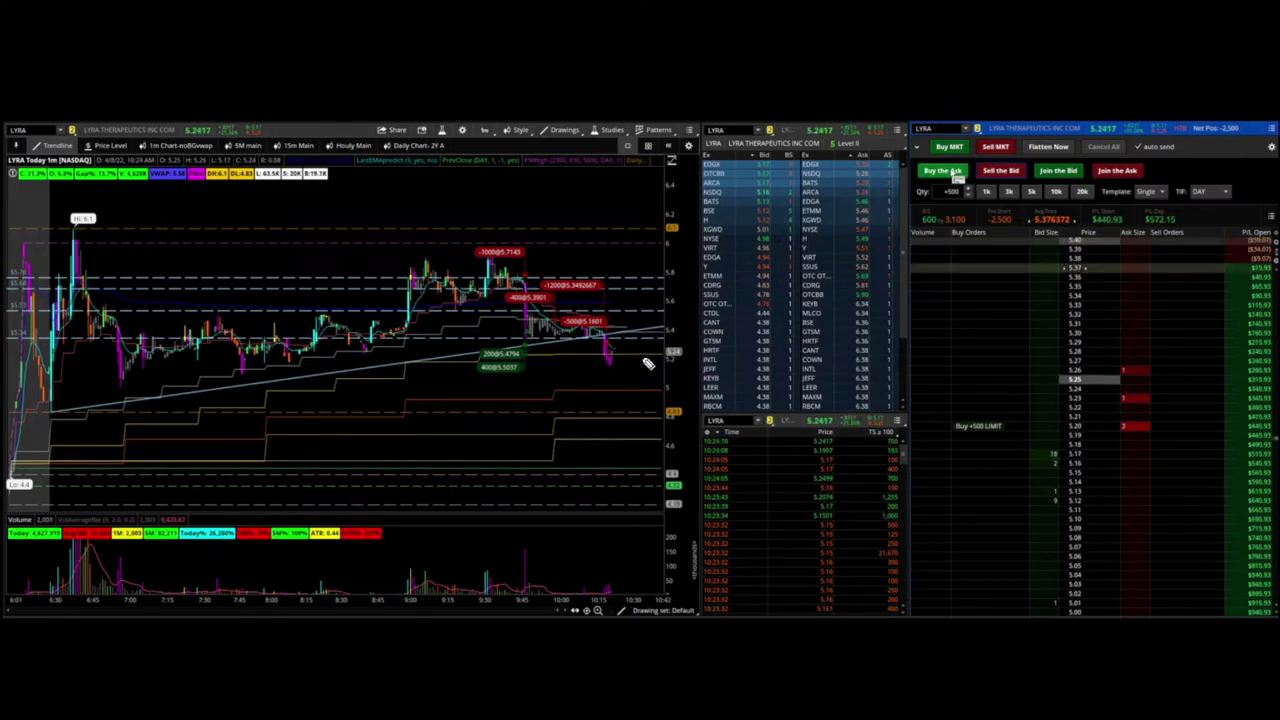
pyautogui.moveTo(520, 345)
pyautogui.mouseDown()
pyautogui.moveTo(610, 358)
pyautogui.moveTo(685, 270)
pyautogui.mouseUp()
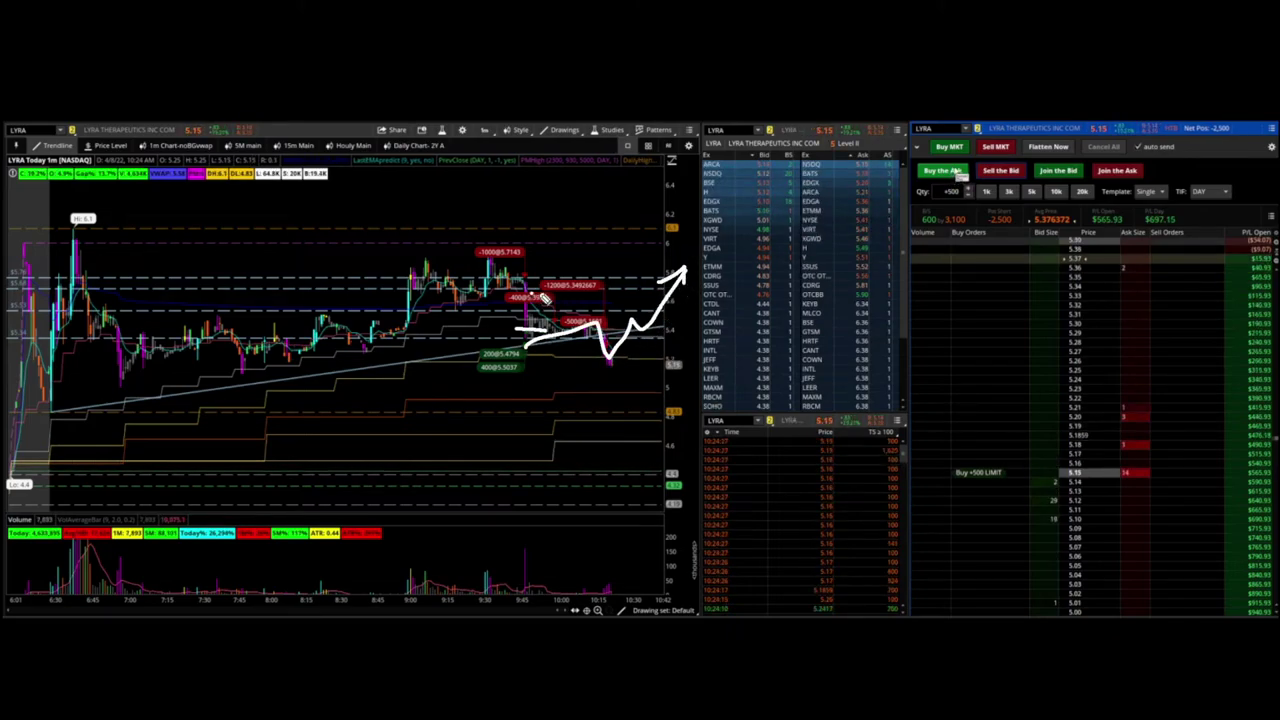
pyautogui.moveTo(545, 300); pyautogui.dragTo(640, 292)
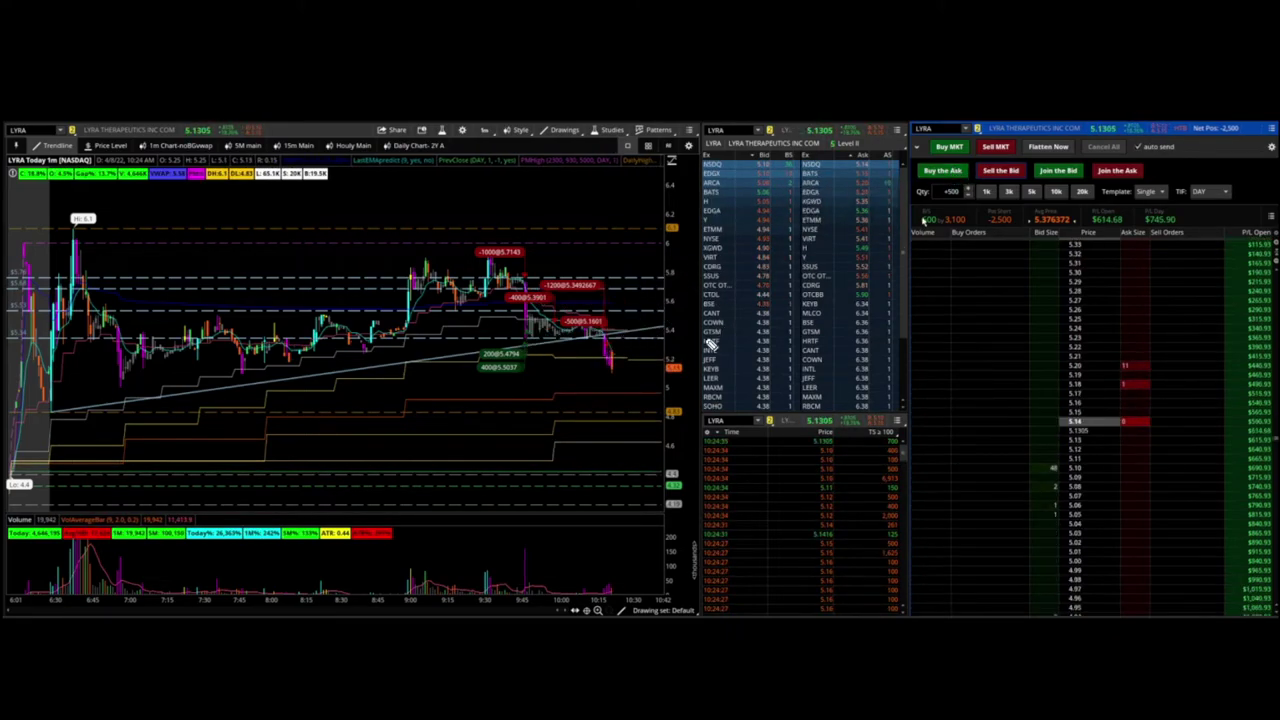
pyautogui.click(946, 175)
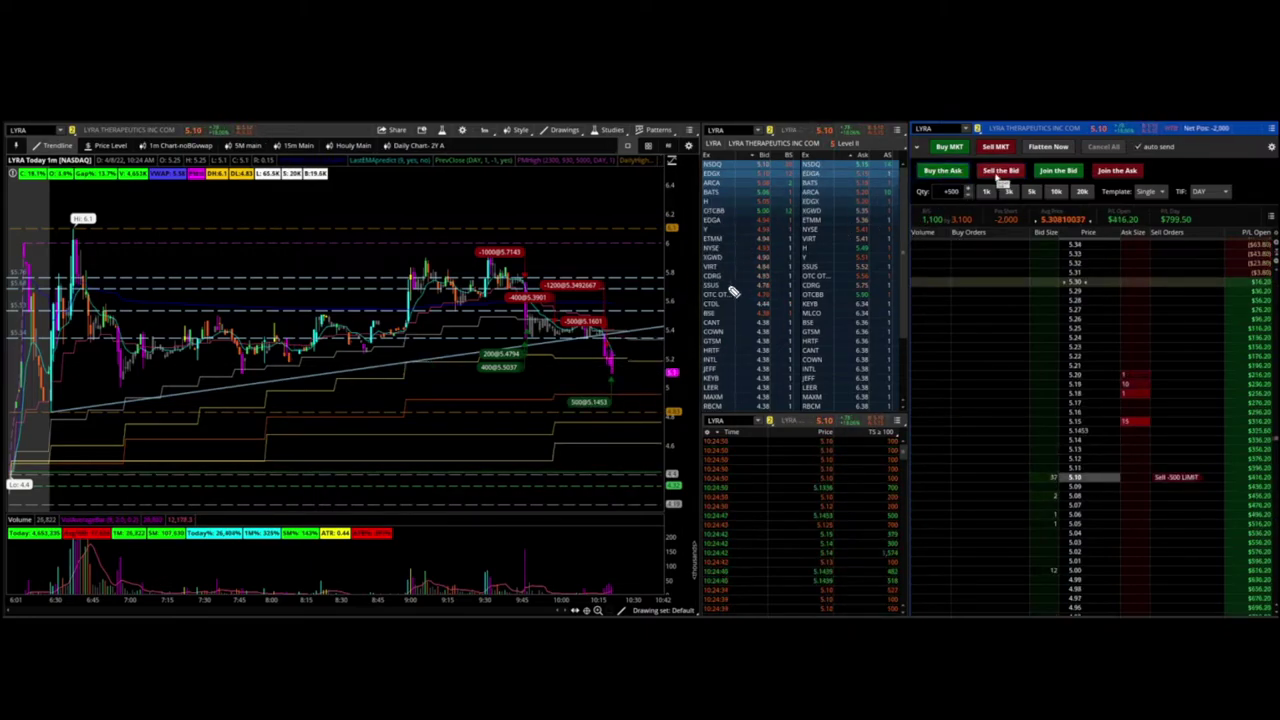
pyautogui.moveTo(818, 170)
pyautogui.mouseDown()
pyautogui.moveTo(756, 134)
pyautogui.moveTo(818, 172)
pyautogui.mouseUp()
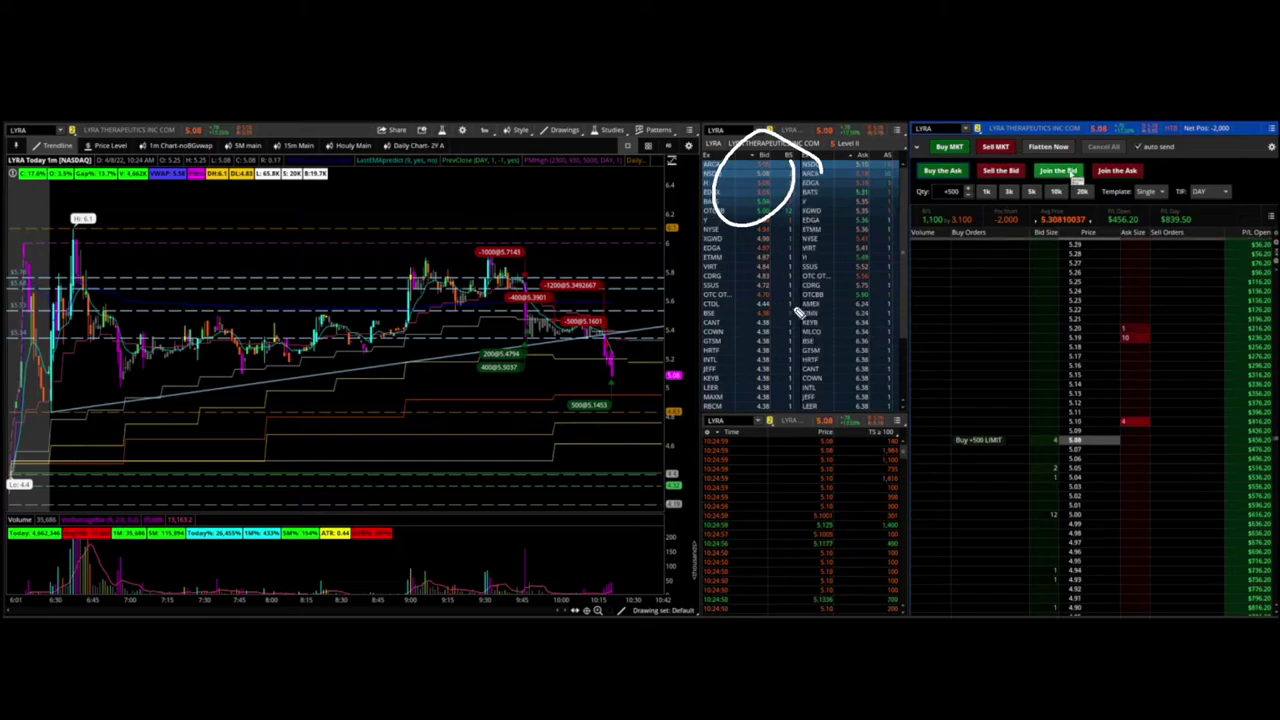
pyautogui.click(945, 172)
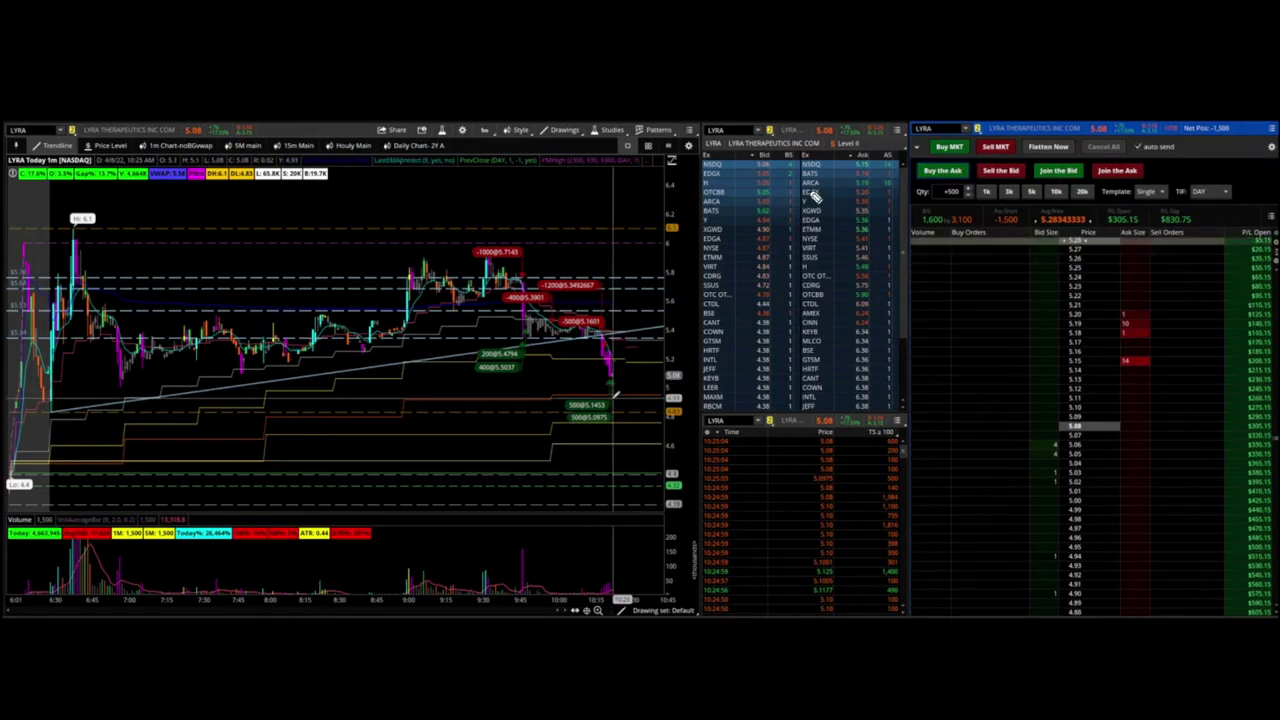
pyautogui.moveTo(612, 412); pyautogui.dragTo(622, 418)
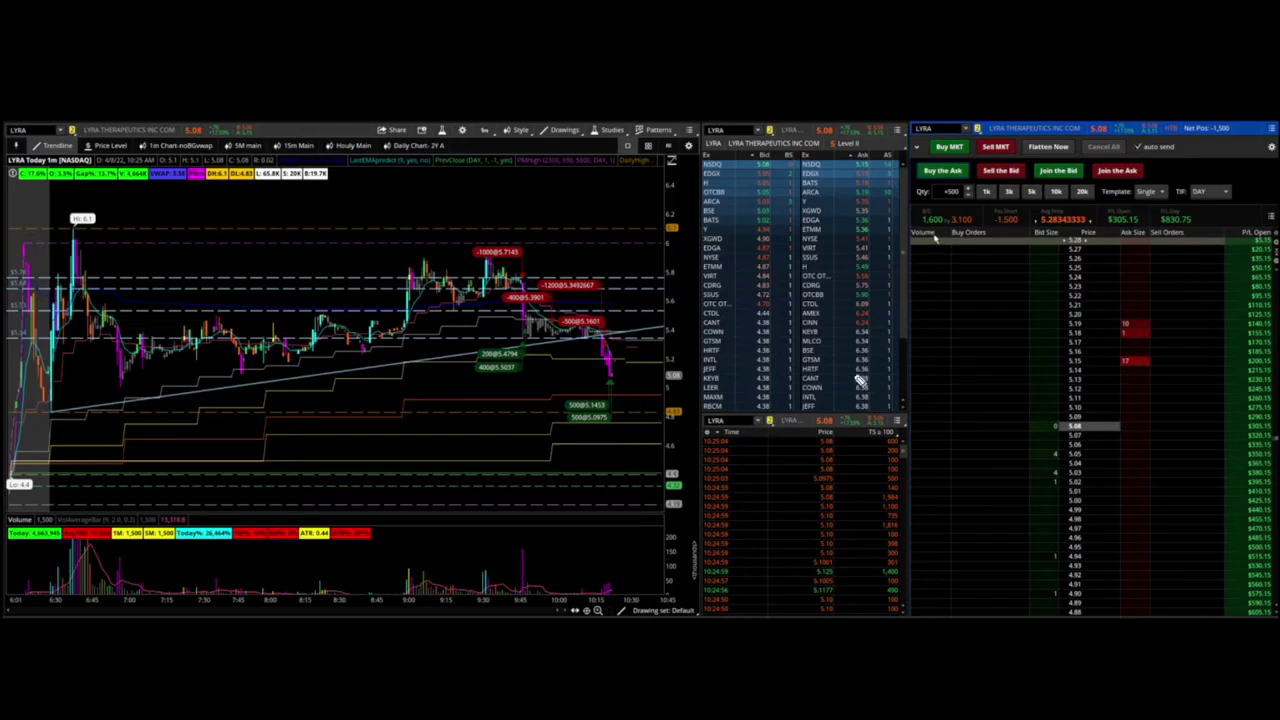
pyautogui.moveTo(560, 403); pyautogui.dragTo(663, 405)
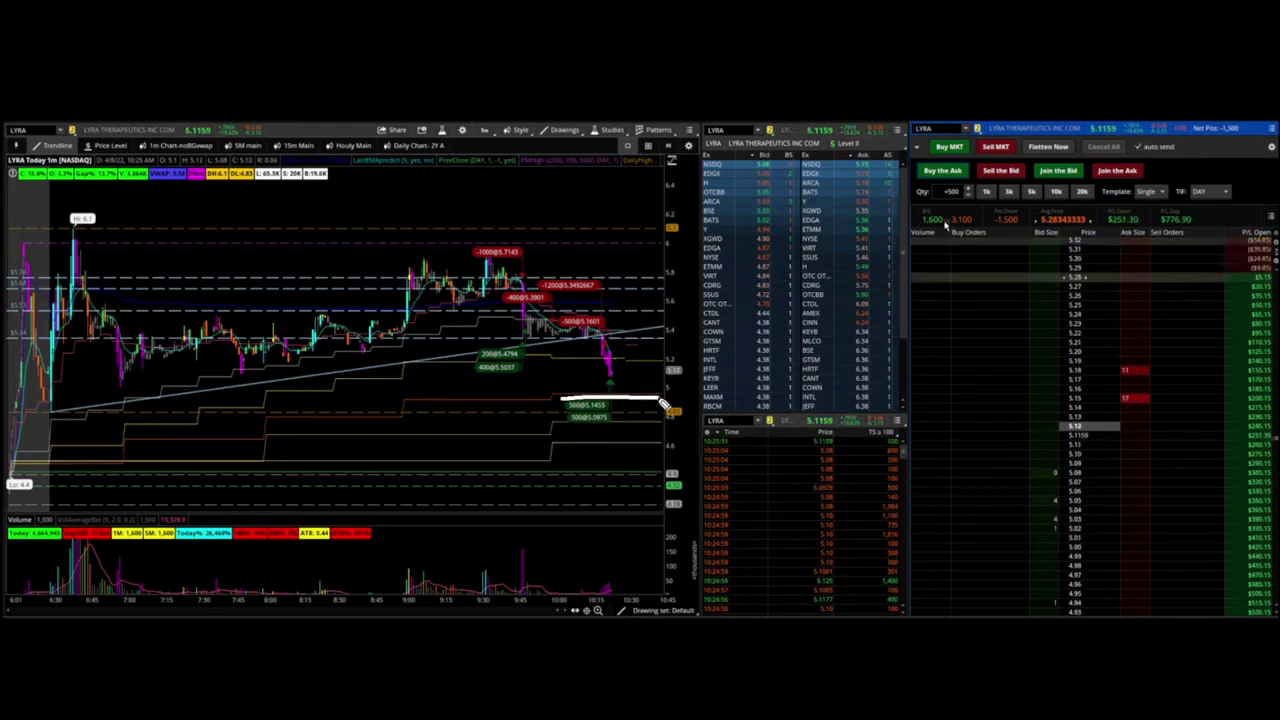
pyautogui.click(945, 171)
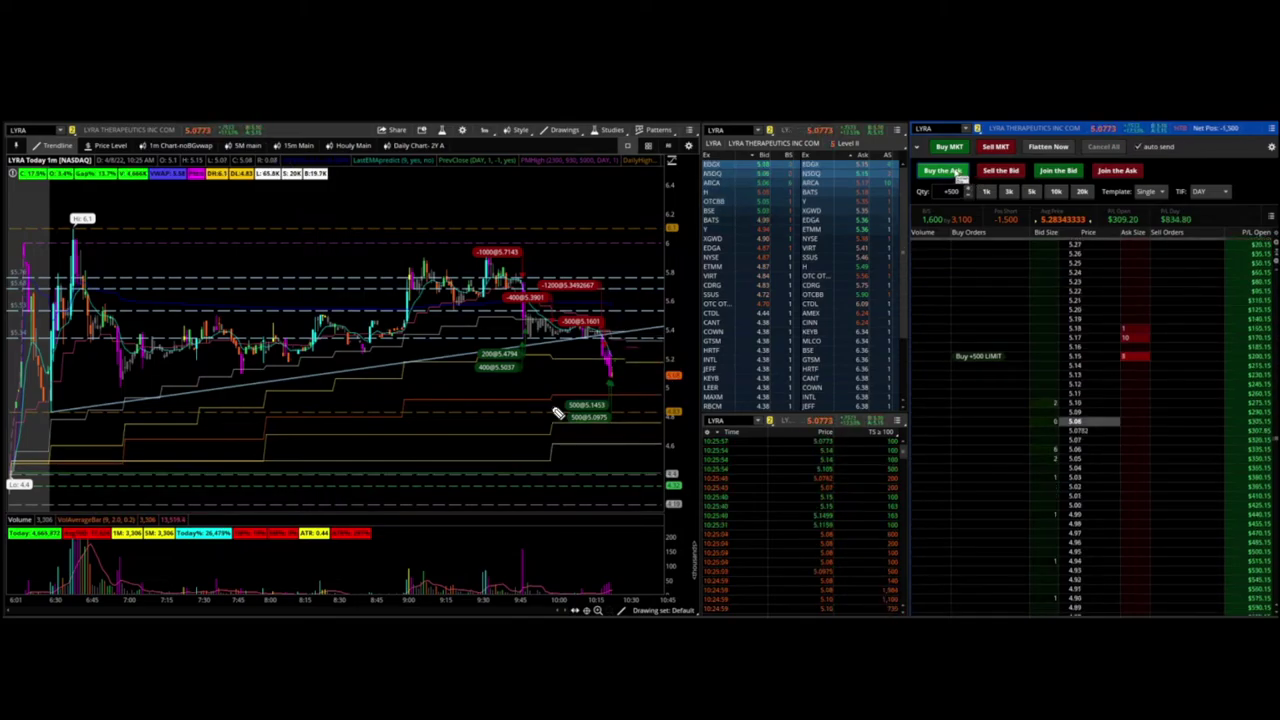
pyautogui.click(956, 173)
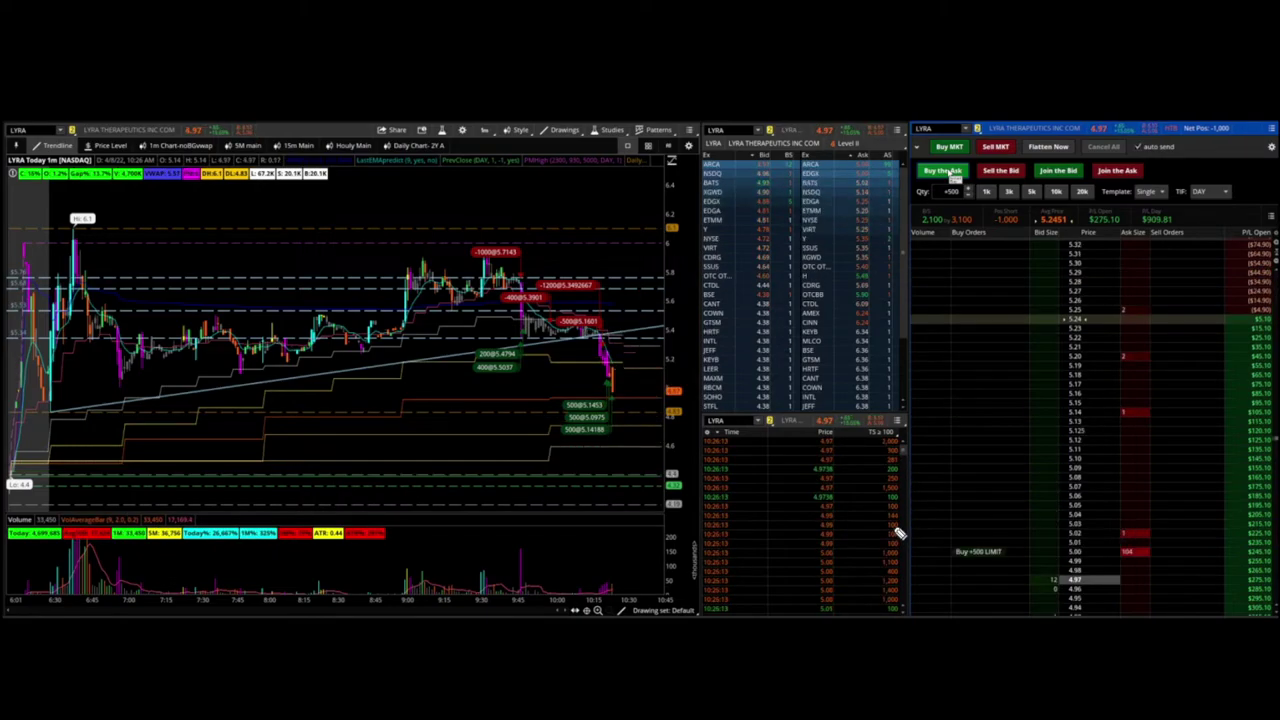
# - Cover the remaining LYRA short in 200-share buys near 5.05 and 5.00 until Net Pos is 0
pyautogui.click(943, 172)
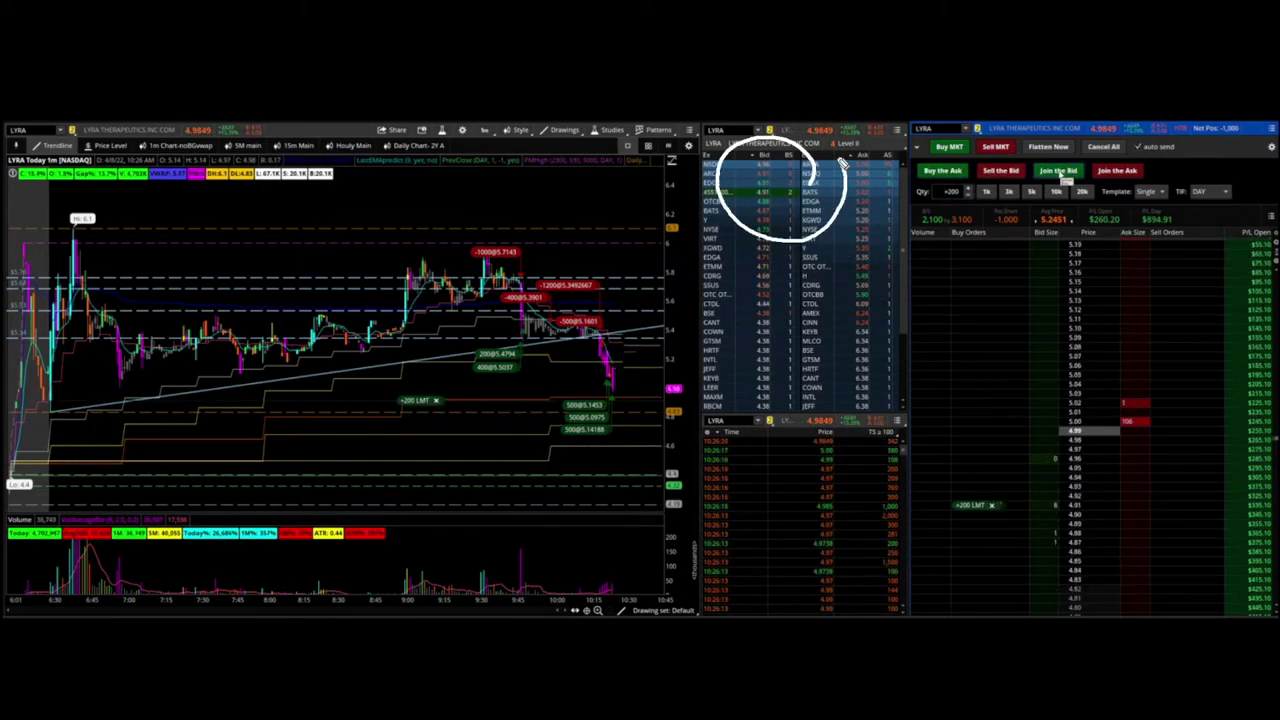
pyautogui.click(945, 171)
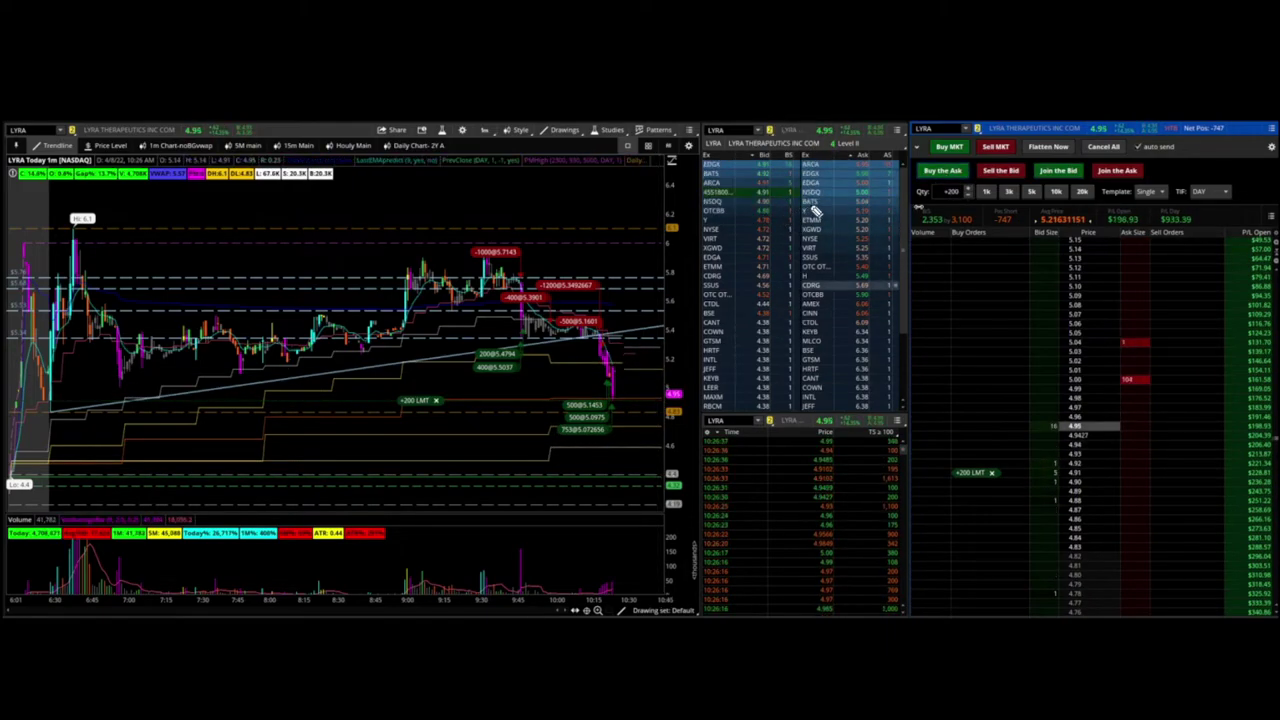
pyautogui.click(943, 171)
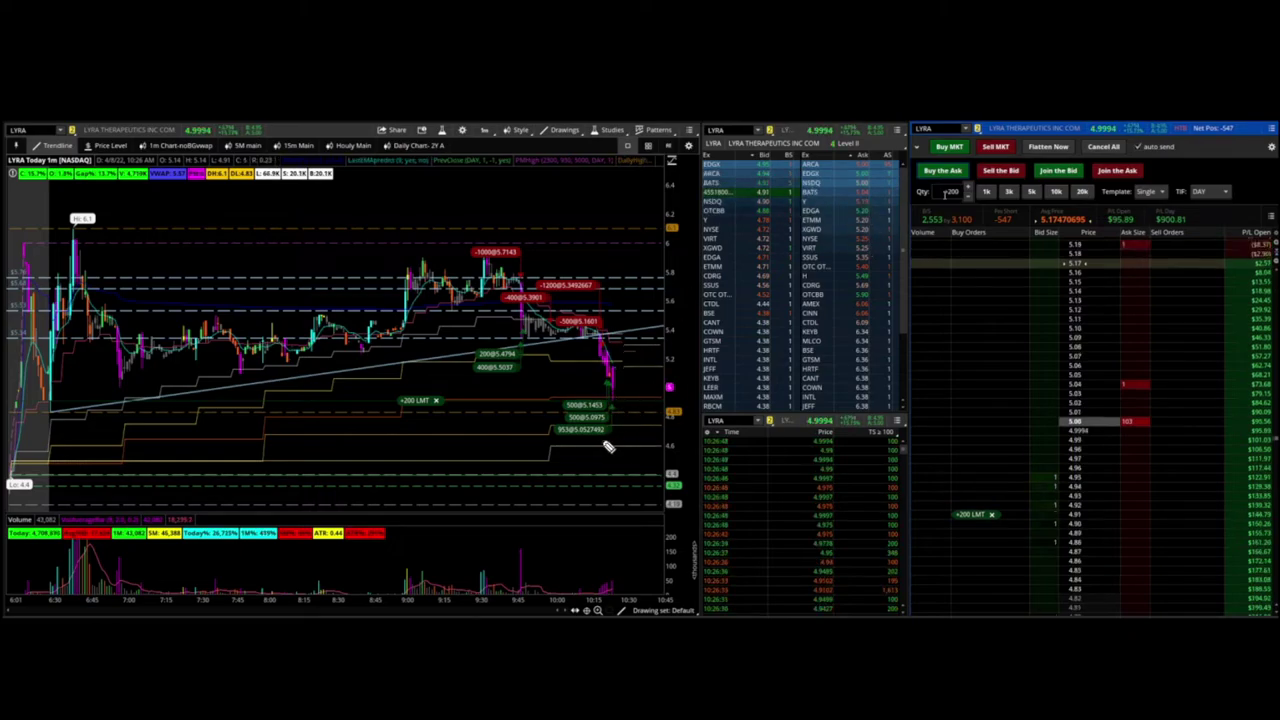
pyautogui.click(945, 178)
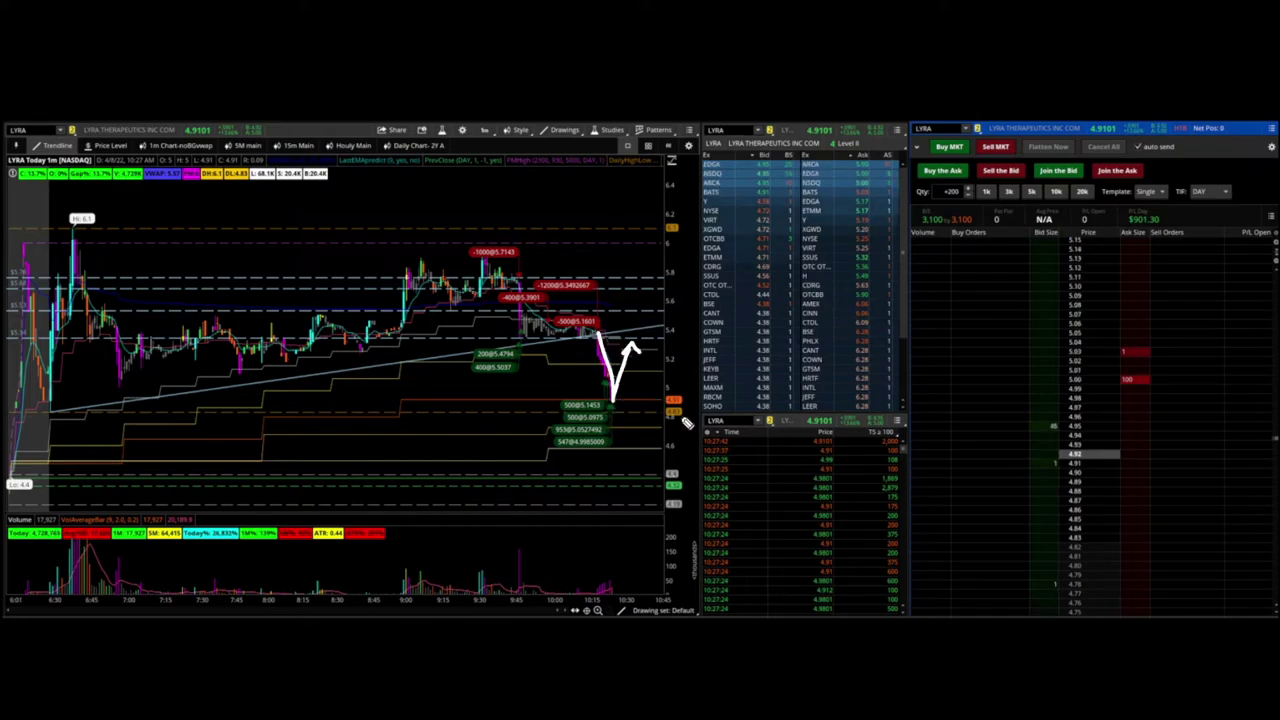
pyautogui.moveTo(612, 410); pyautogui.dragTo(720, 268)
pyautogui.moveTo(636, 372); pyautogui.dragTo(632, 376)
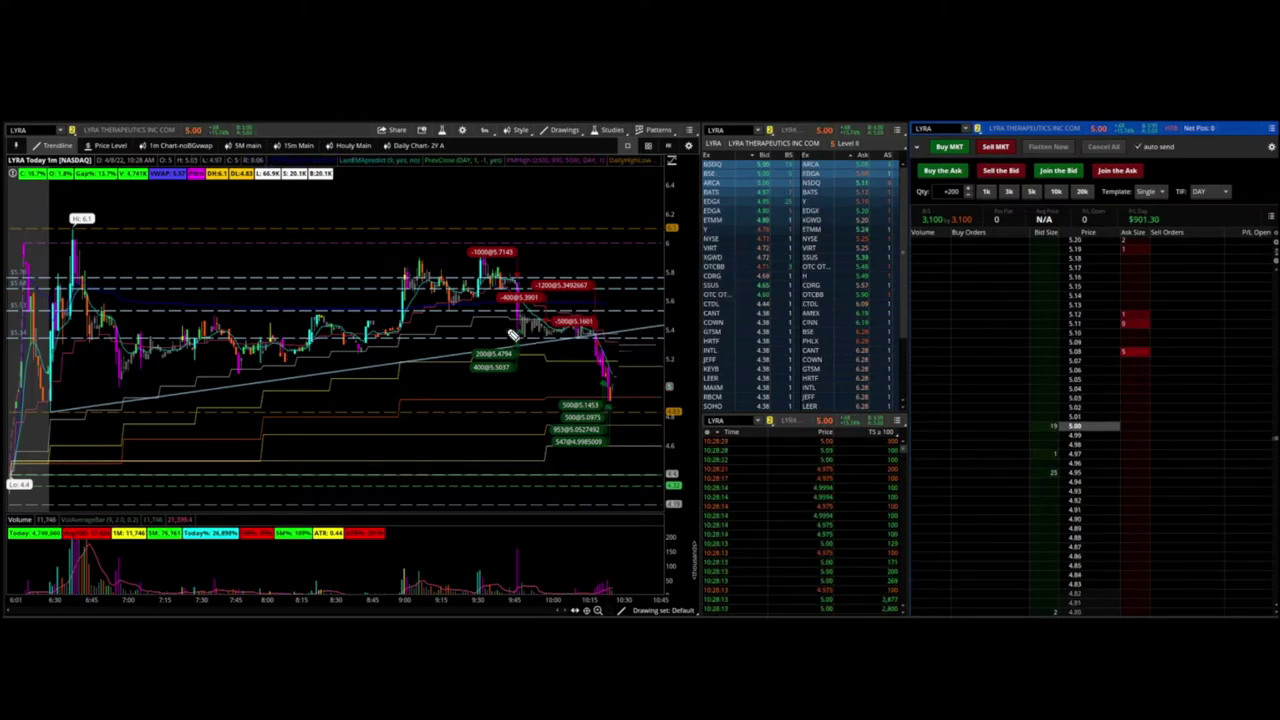
pyautogui.moveTo(528, 273)
pyautogui.mouseDown()
pyautogui.moveTo(512, 298)
pyautogui.moveTo(522, 331)
pyautogui.mouseUp()
pyautogui.moveTo(493, 280); pyautogui.dragTo(508, 262)
pyautogui.moveTo(528, 331)
pyautogui.mouseDown()
pyautogui.moveTo(590, 330)
pyautogui.moveTo(625, 280)
pyautogui.moveTo(600, 328)
pyautogui.mouseUp()
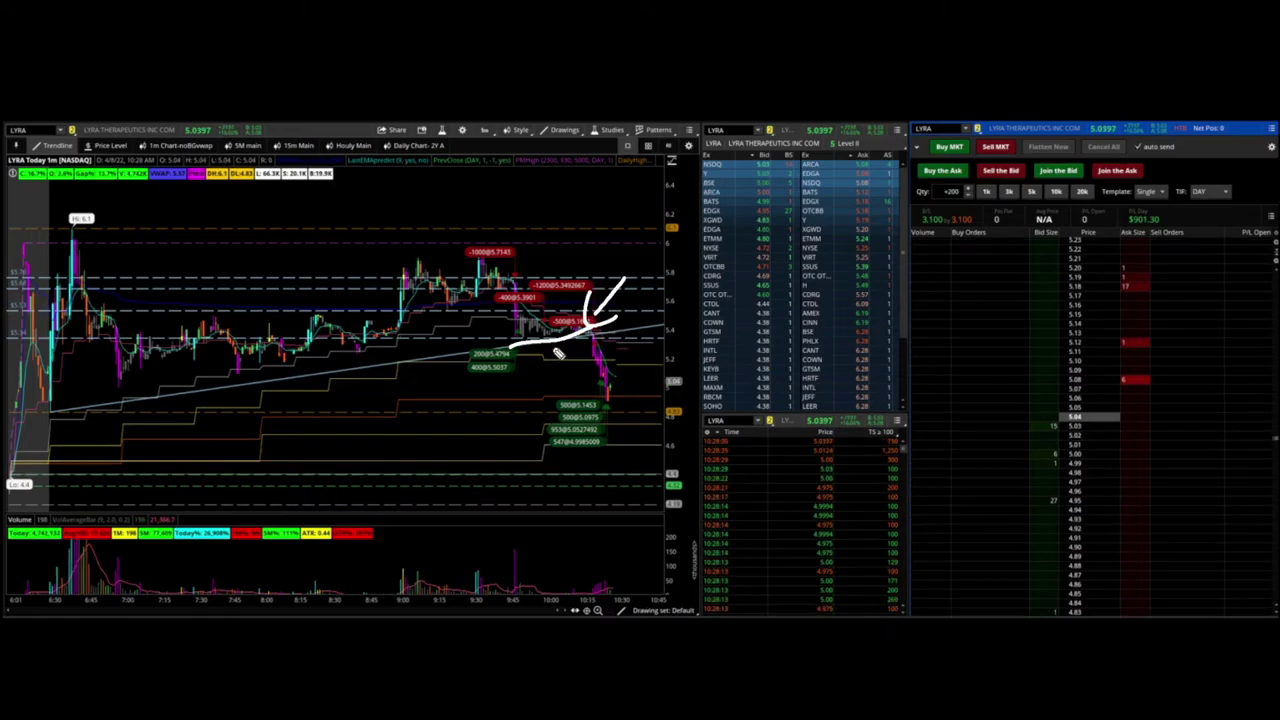
pyautogui.moveTo(522, 318); pyautogui.dragTo(632, 322)
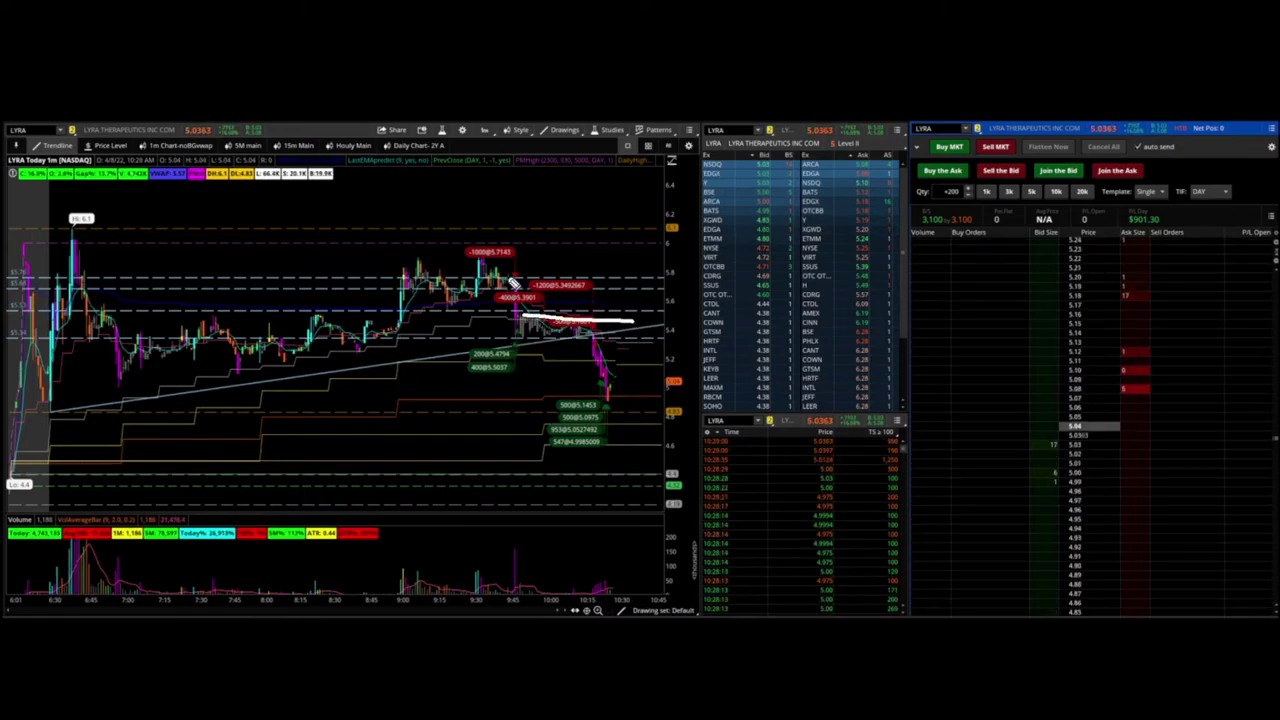
pyautogui.moveTo(513, 281)
pyautogui.mouseDown()
pyautogui.moveTo(630, 333)
pyautogui.moveTo(613, 400)
pyautogui.mouseUp()
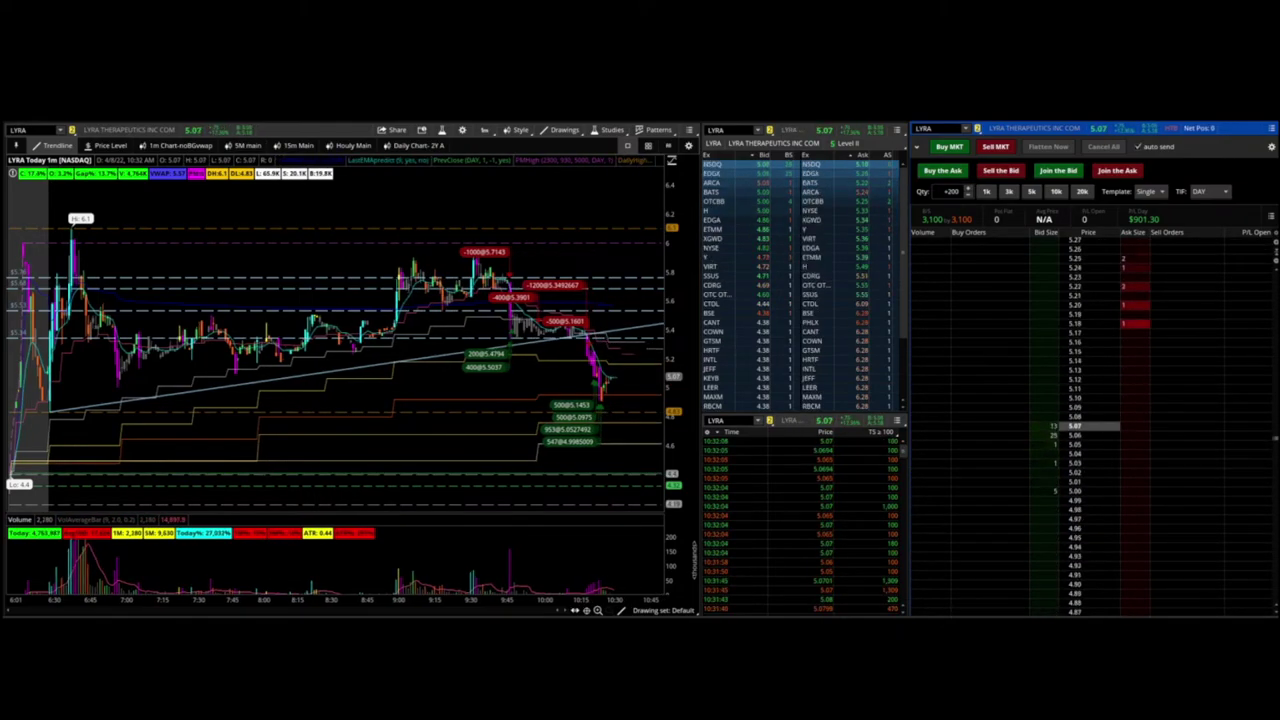
pyautogui.moveTo(915, 168); pyautogui.dragTo(894, 209)
pyautogui.moveTo(626, 400); pyautogui.dragTo(624, 414)
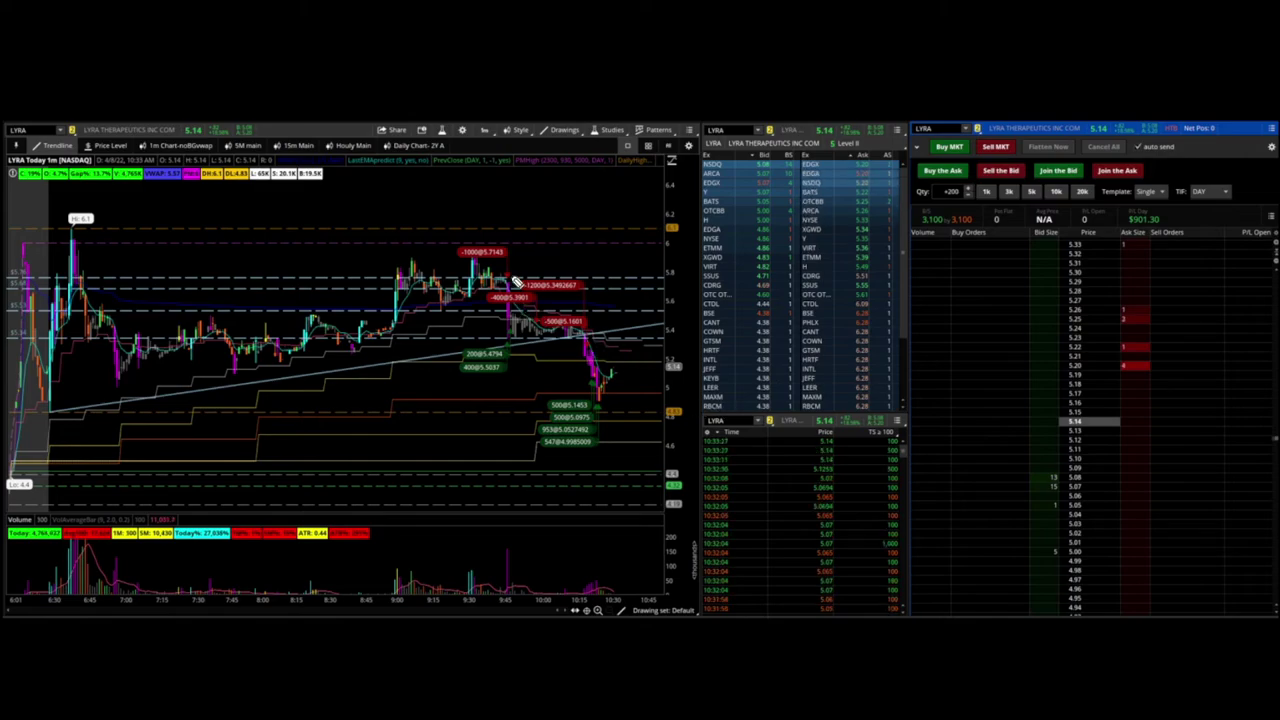
pyautogui.moveTo(512, 356)
pyautogui.mouseDown()
pyautogui.moveTo(510, 328)
pyautogui.moveTo(603, 392)
pyautogui.mouseUp()
pyautogui.press('Escape')
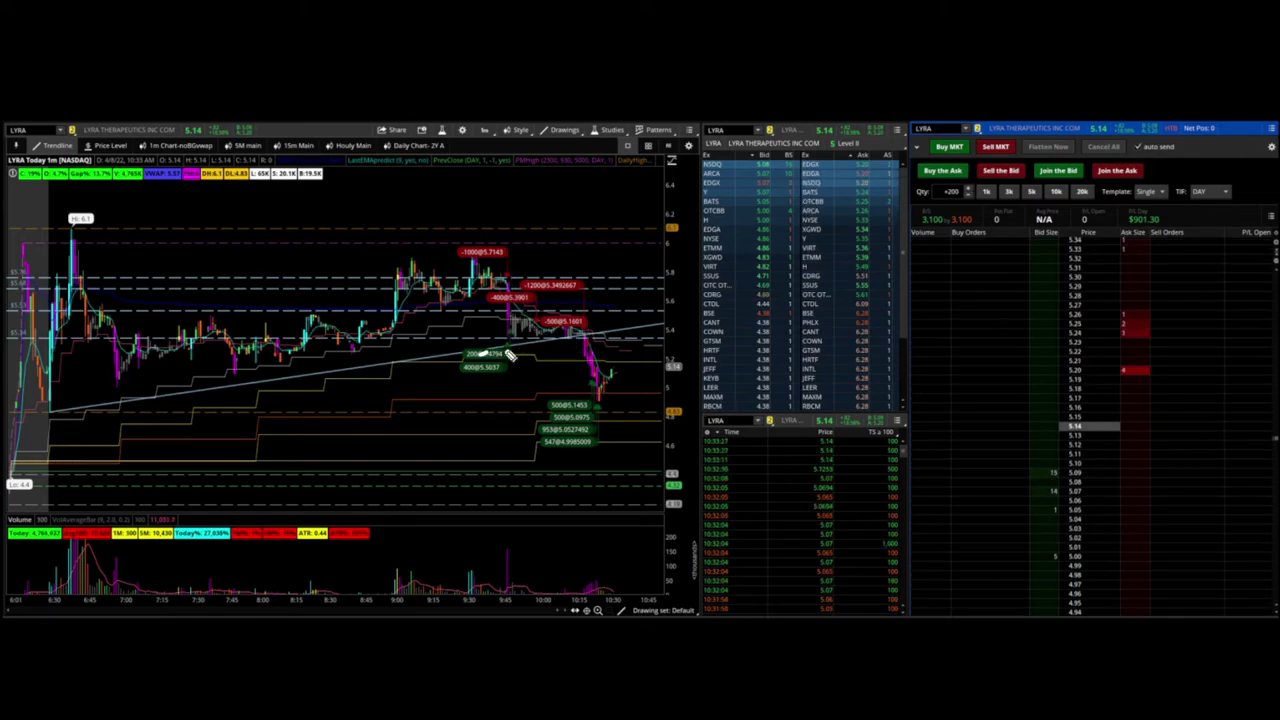
pyautogui.moveTo(520, 355); pyautogui.dragTo(628, 322)
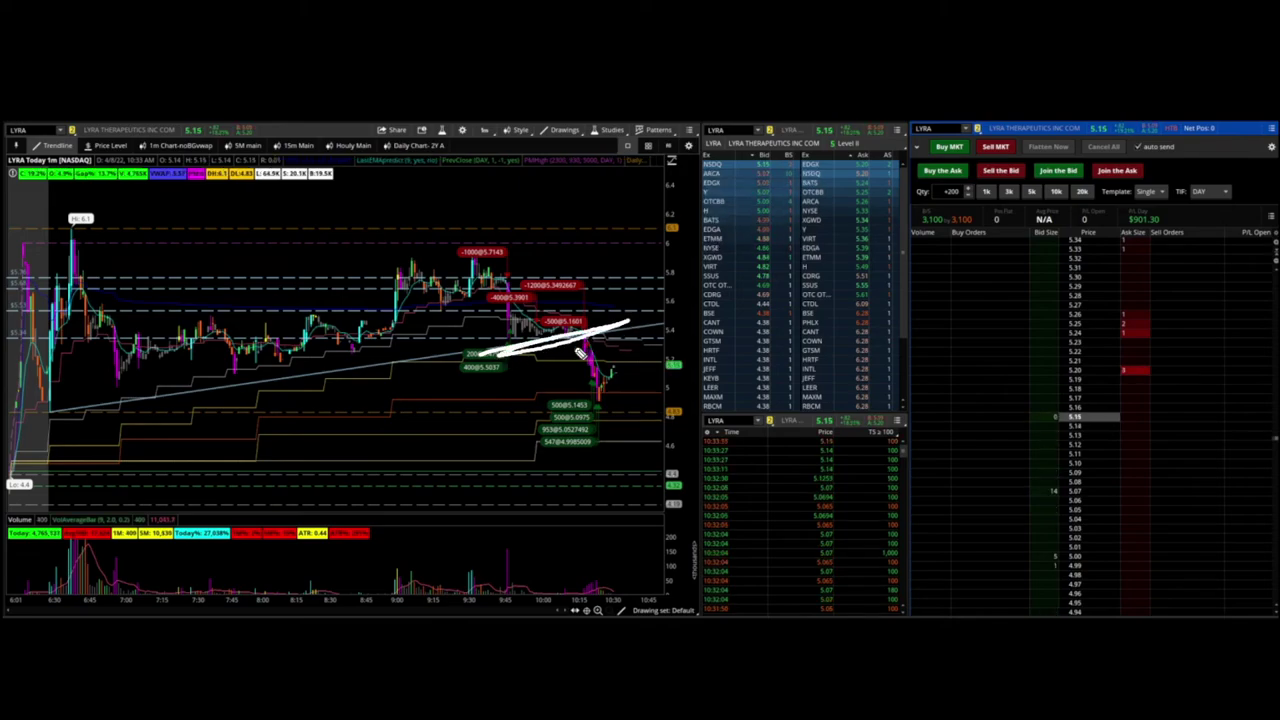
pyautogui.press('Escape')
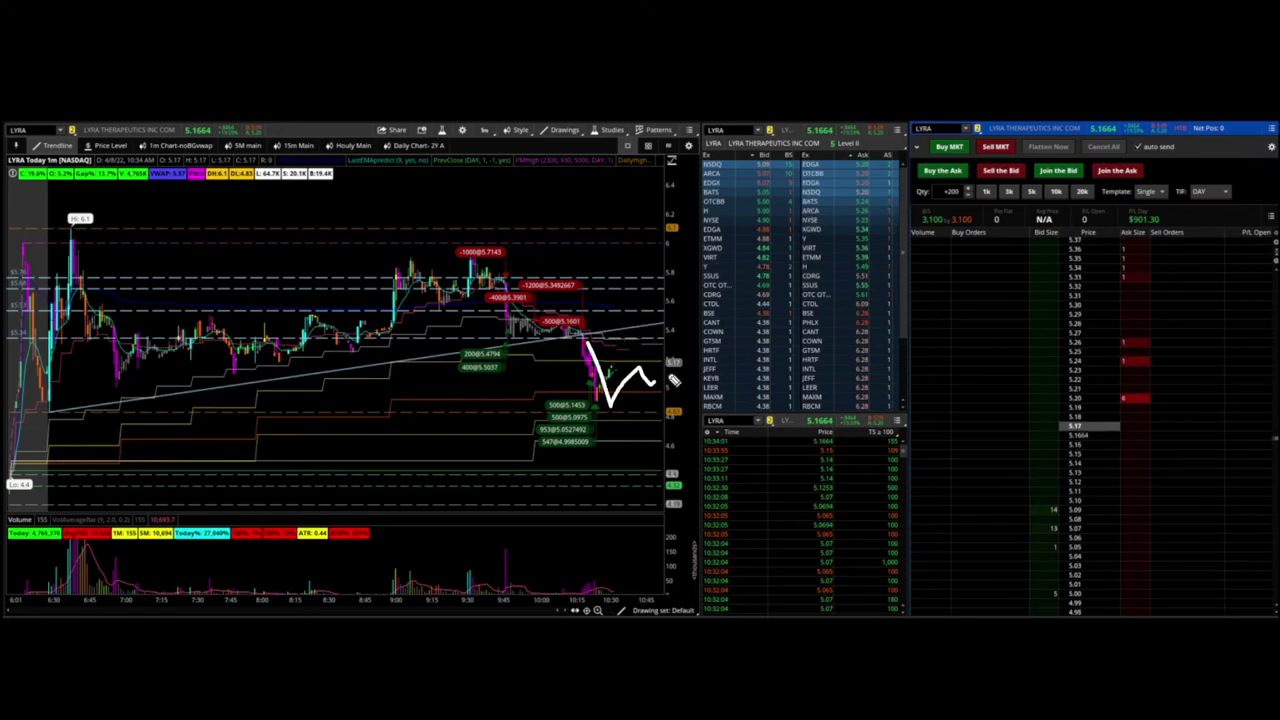
pyautogui.press('Escape')
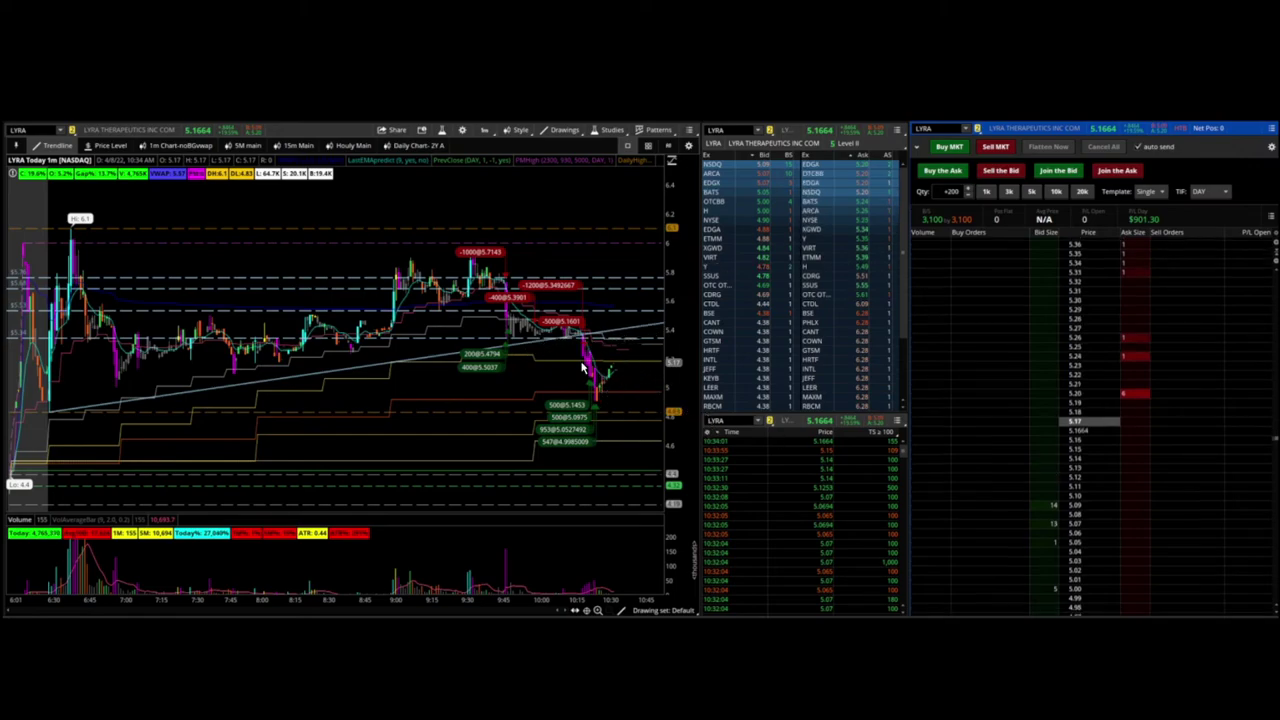
pyautogui.moveTo(593, 398); pyautogui.dragTo(633, 347)
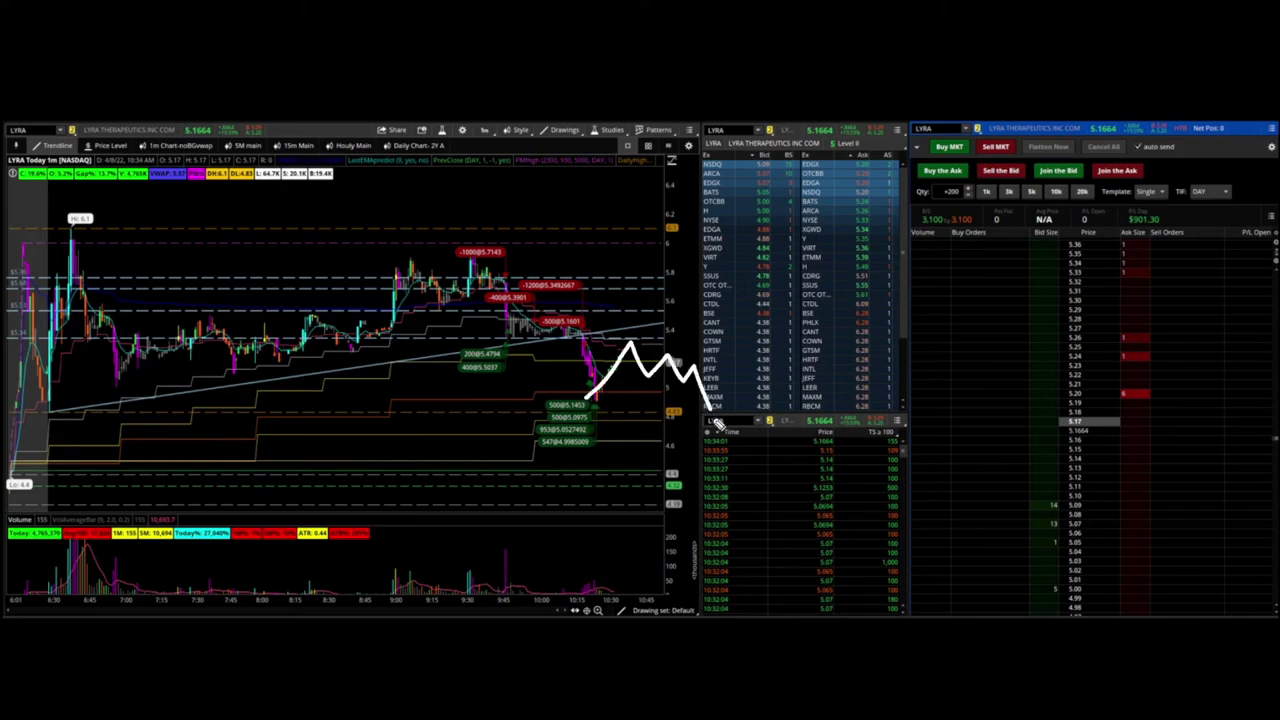
pyautogui.moveTo(716, 422); pyautogui.dragTo(755, 402)
pyautogui.moveTo(602, 316); pyautogui.dragTo(608, 335)
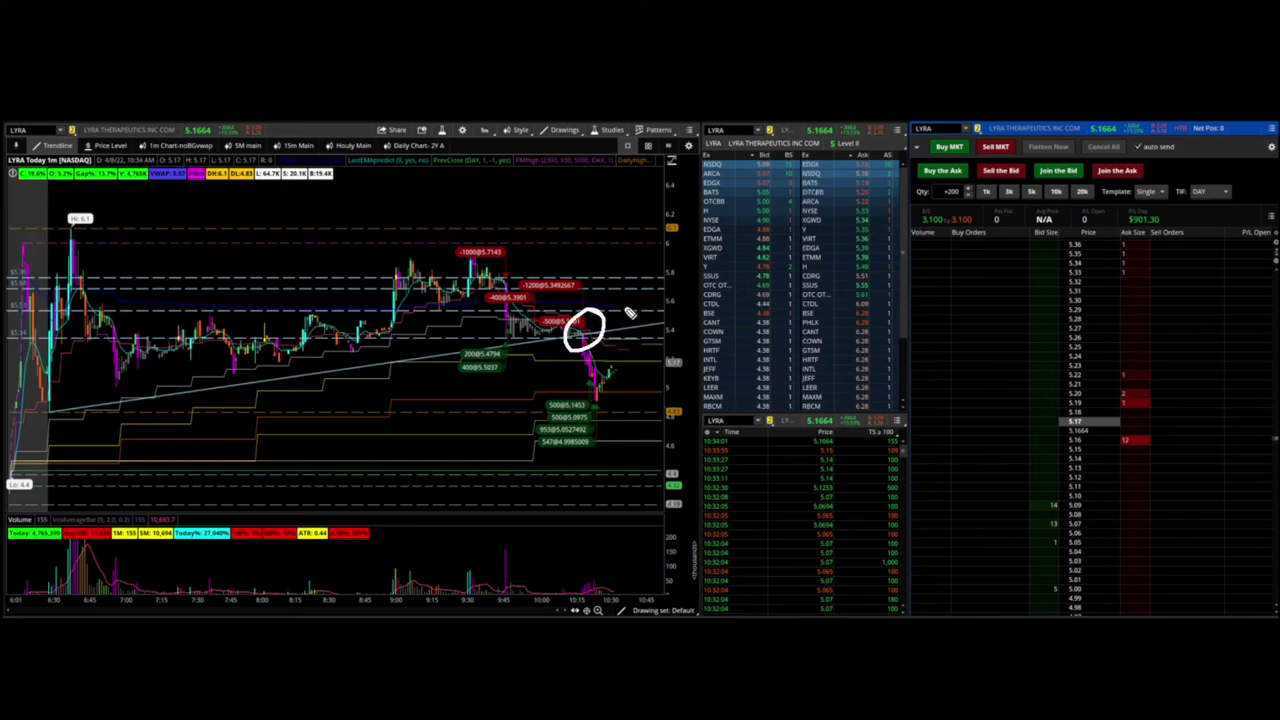
pyautogui.moveTo(660, 280); pyautogui.dragTo(598, 333)
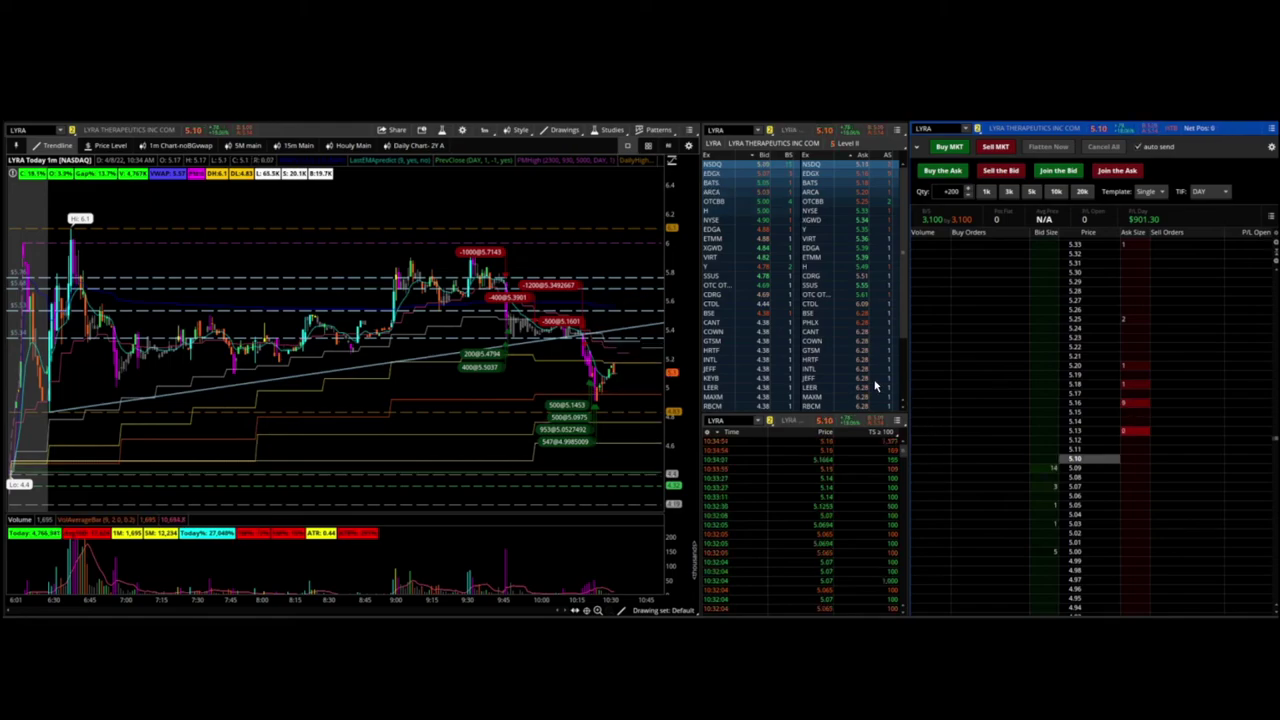
pyautogui.moveTo(642, 291); pyautogui.dragTo(597, 338)
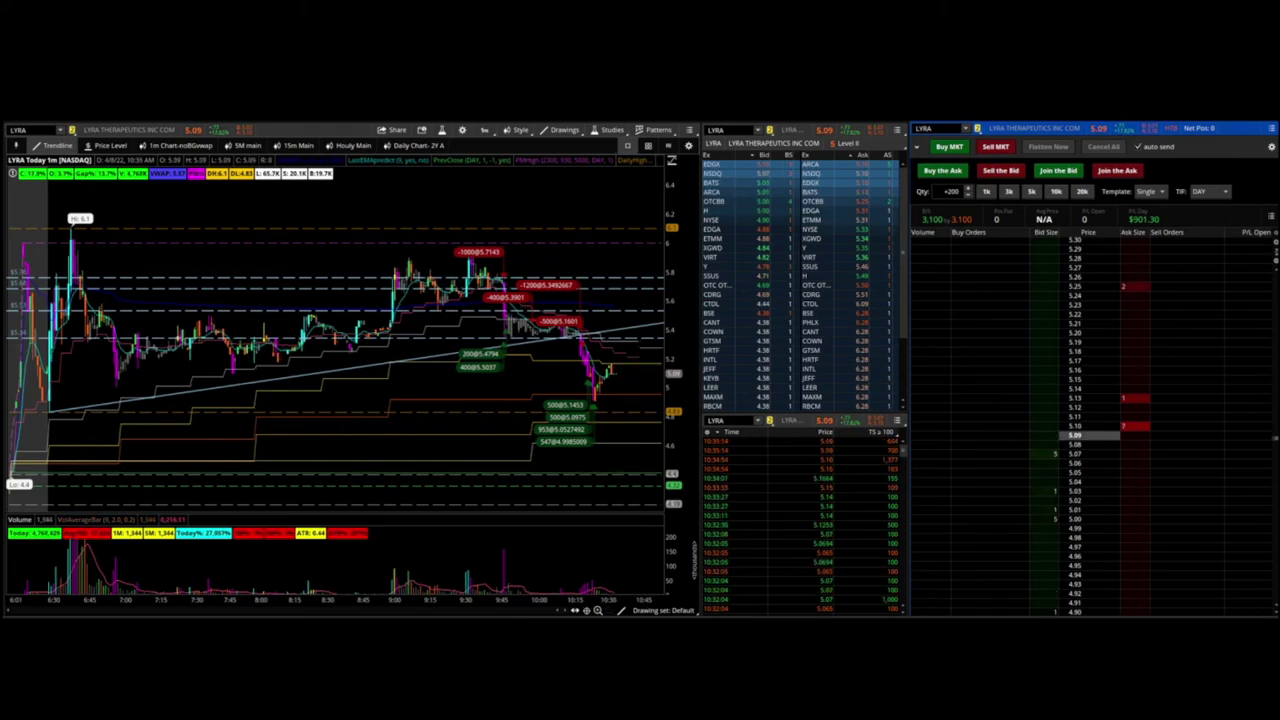